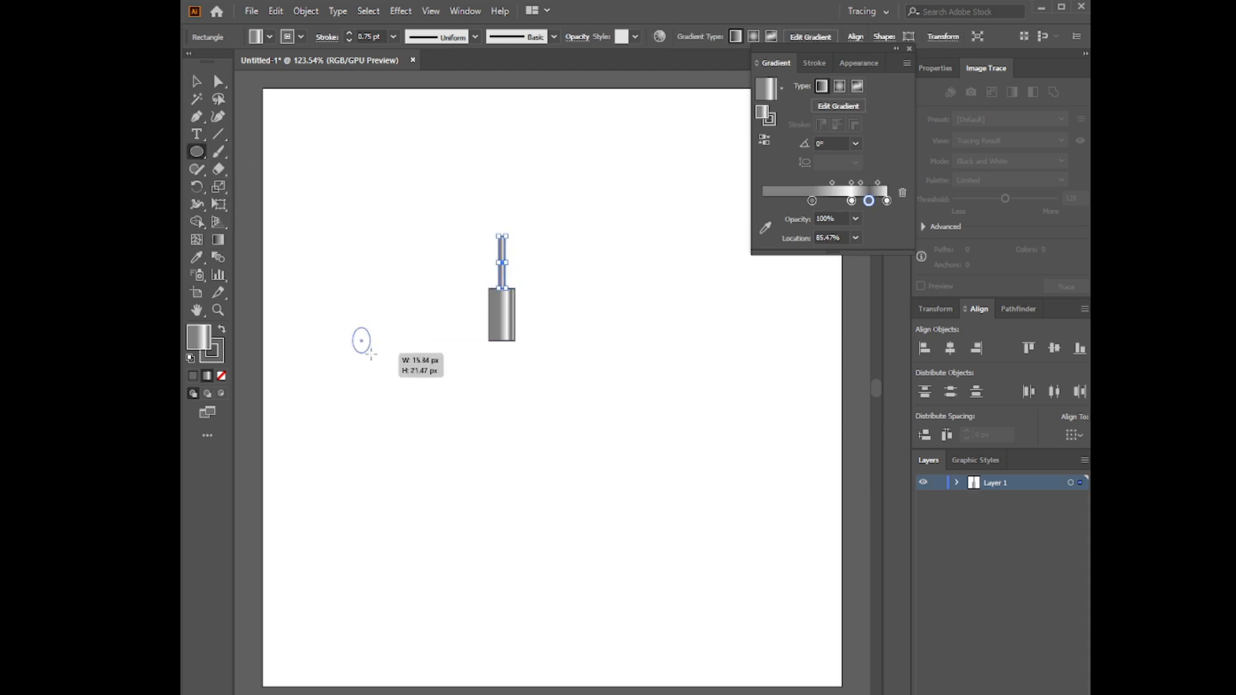
Draw a small gradient-filled circle with a thin bar across its middle as a screw head and group the two shapes
drag(371, 353, 386, 362)
mouse_move(347, 262)
mouse_down()
mouse_move(366, 345)
mouse_move(385, 357)
mouse_up()
click(269, 37)
click(350, 32)
click(350, 33)
key(v)
click(341, 326)
click(373, 383)
right_click(371, 352)
click(416, 443)
Bring the screw head closer to the large rectangle, shrink it slightly, and undo its trial placement on the rectangle
drag(370, 344, 438, 343)
drag(452, 358, 447, 353)
drag(435, 345, 504, 334)
click(501, 365)
key(ctrl+z)
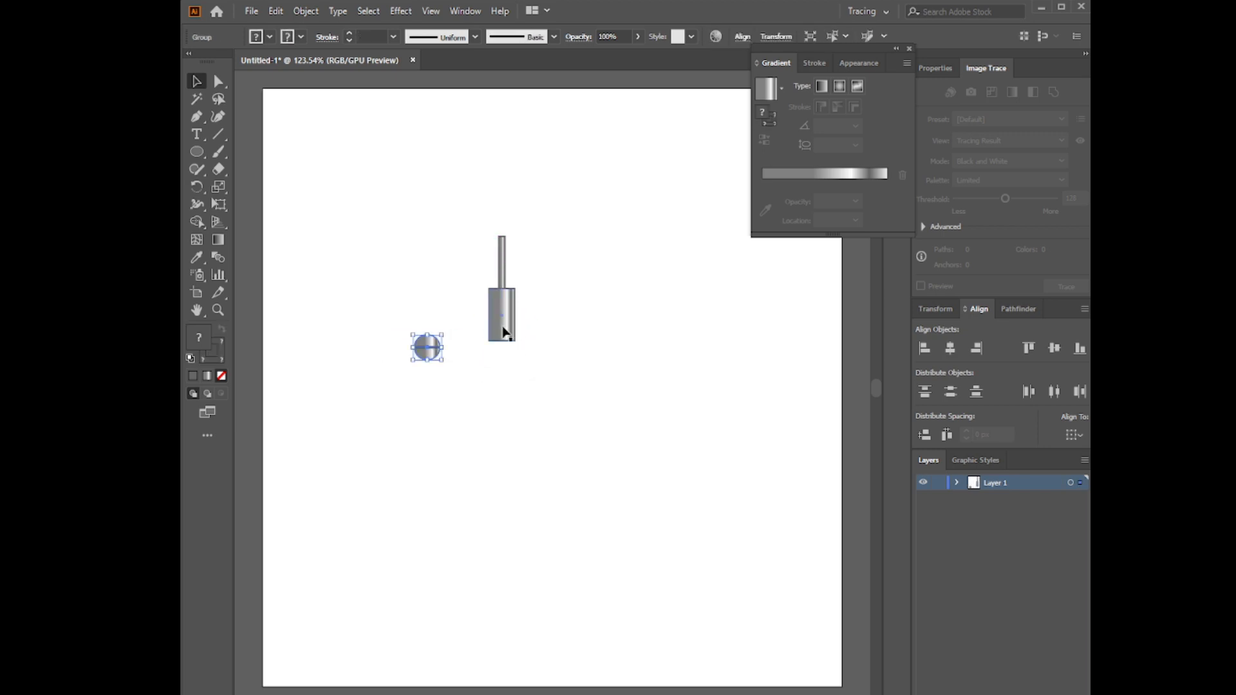
Set the gradient angle of the large rectangle to -90°
click(503, 328)
click(856, 143)
click(869, 341)
click(855, 144)
click(877, 377)
click(856, 143)
click(880, 392)
click(855, 144)
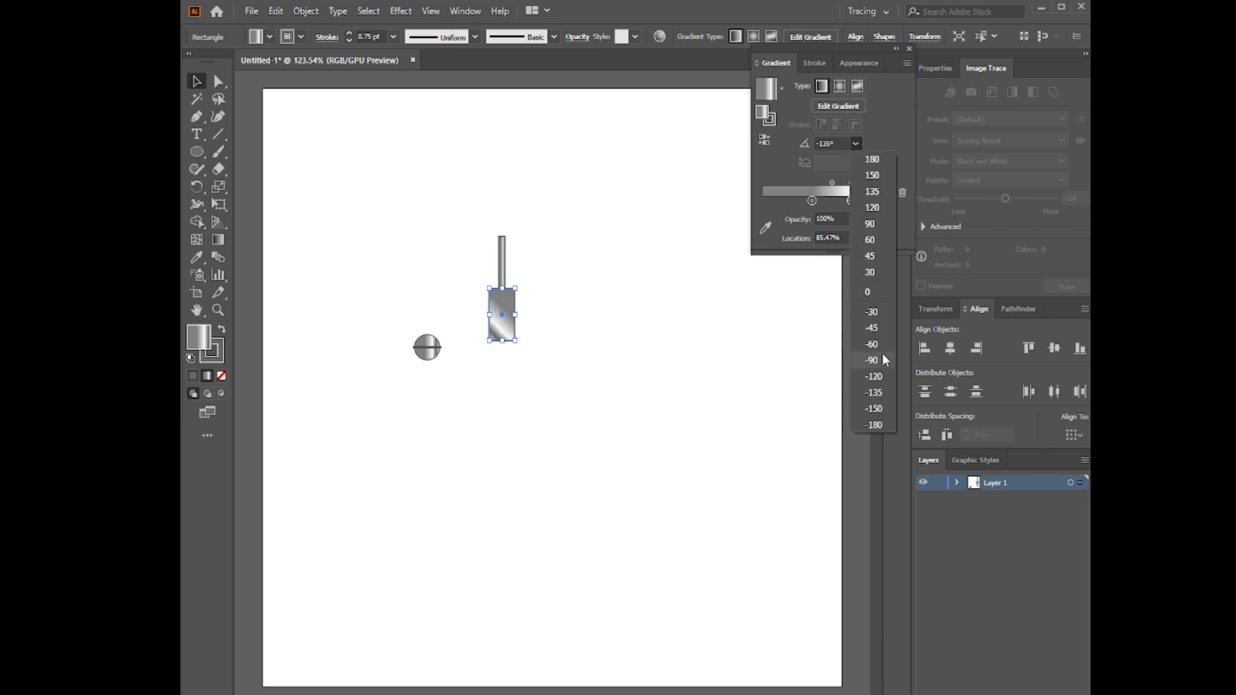
click(882, 361)
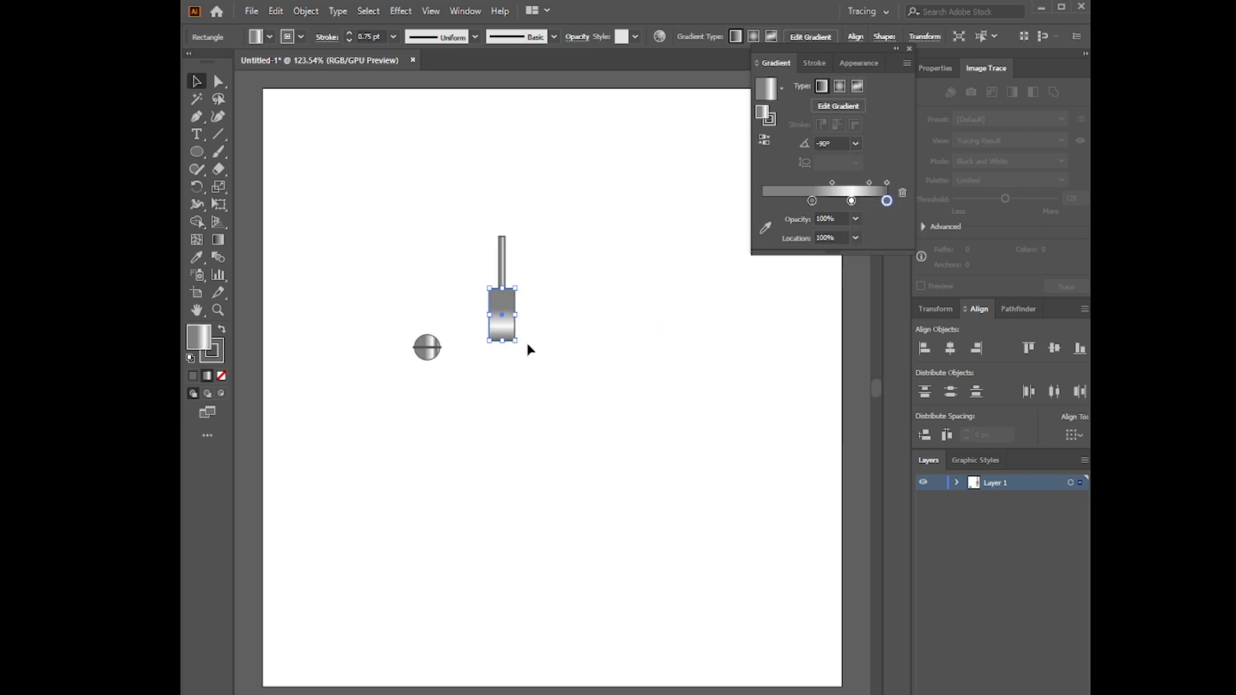
Shift the large rectangle's gradient stops, with the white stop at 81.01%, and redraw the gradient at a -76.3° angle
drag(813, 200, 762, 201)
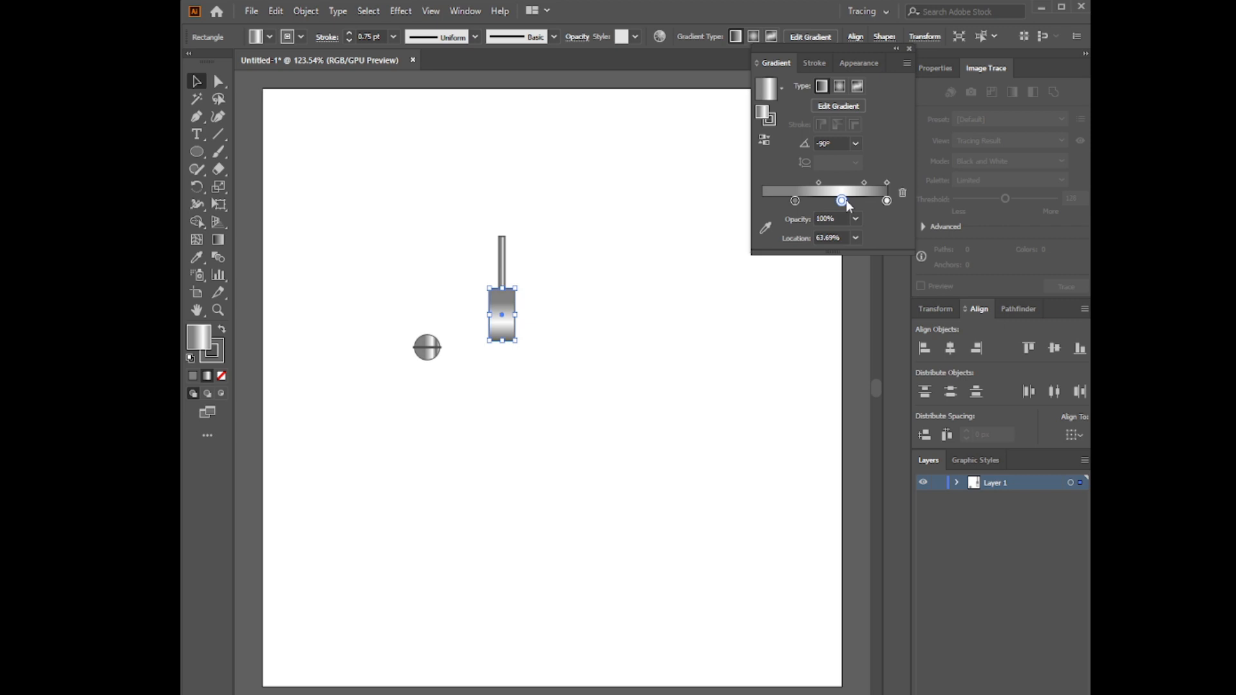
drag(841, 200, 862, 200)
key(g)
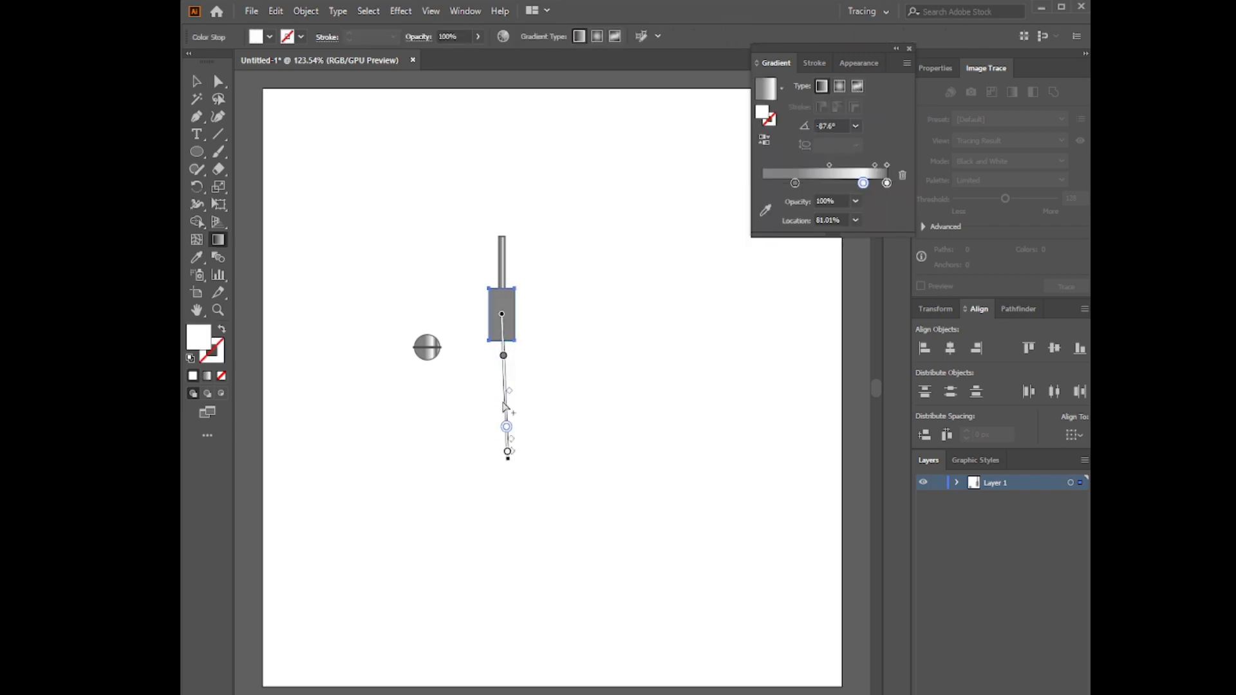
drag(507, 389, 535, 384)
click(196, 81)
click(321, 219)
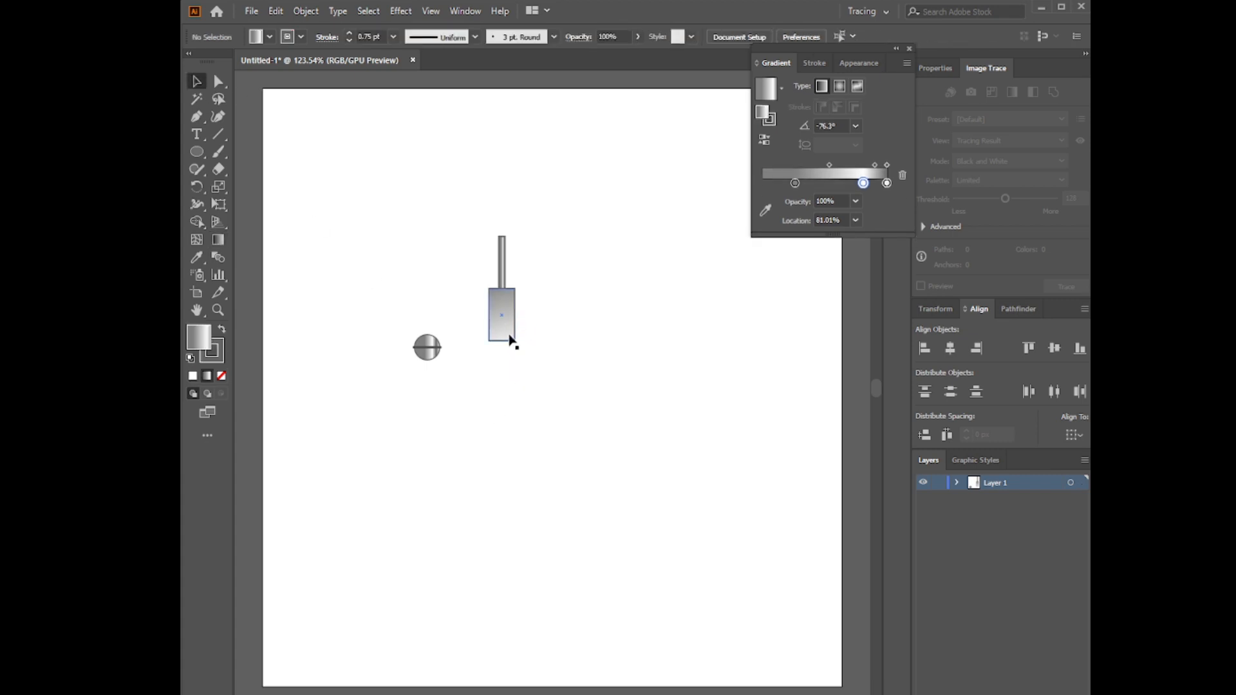
Round the two bottom corners of the large rectangle into a full curve
click(219, 83)
click(502, 333)
drag(470, 322, 558, 365)
drag(505, 333, 502, 318)
Place the screw head on the rectangle's rounded end, then group all the metal parts and move them to the artboard's upper left
click(411, 382)
drag(411, 382, 504, 329)
click(505, 356)
drag(462, 368, 540, 233)
key(ctrl+g)
drag(502, 307, 373, 191)
Draw a circle near the middle of the artboard and give it a solid white fill
click(199, 153)
drag(475, 276, 546, 350)
click(197, 81)
click(193, 377)
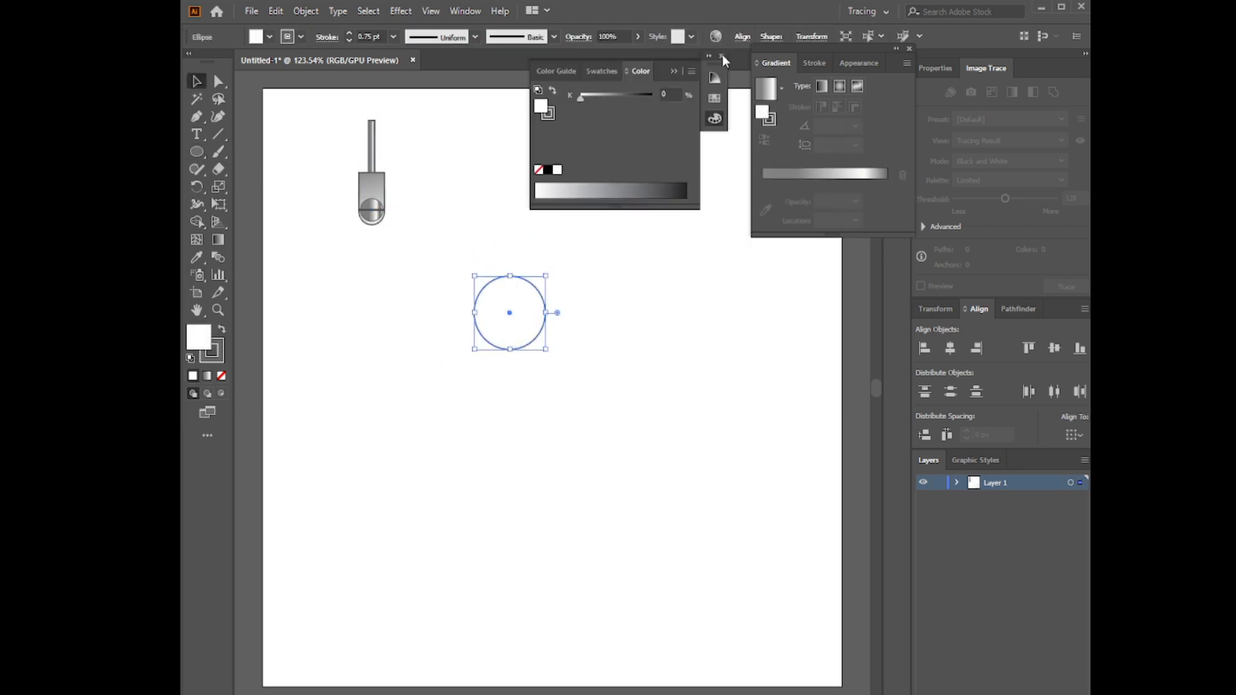
click(722, 56)
click(909, 49)
Distort the white circle into a spiked starburst with the Crystallize tool, then shrink it and place it beside the metal fixture
click(196, 205)
click(257, 293)
click(509, 313)
click(196, 81)
drag(546, 349, 528, 332)
drag(511, 314, 421, 182)
click(349, 269)
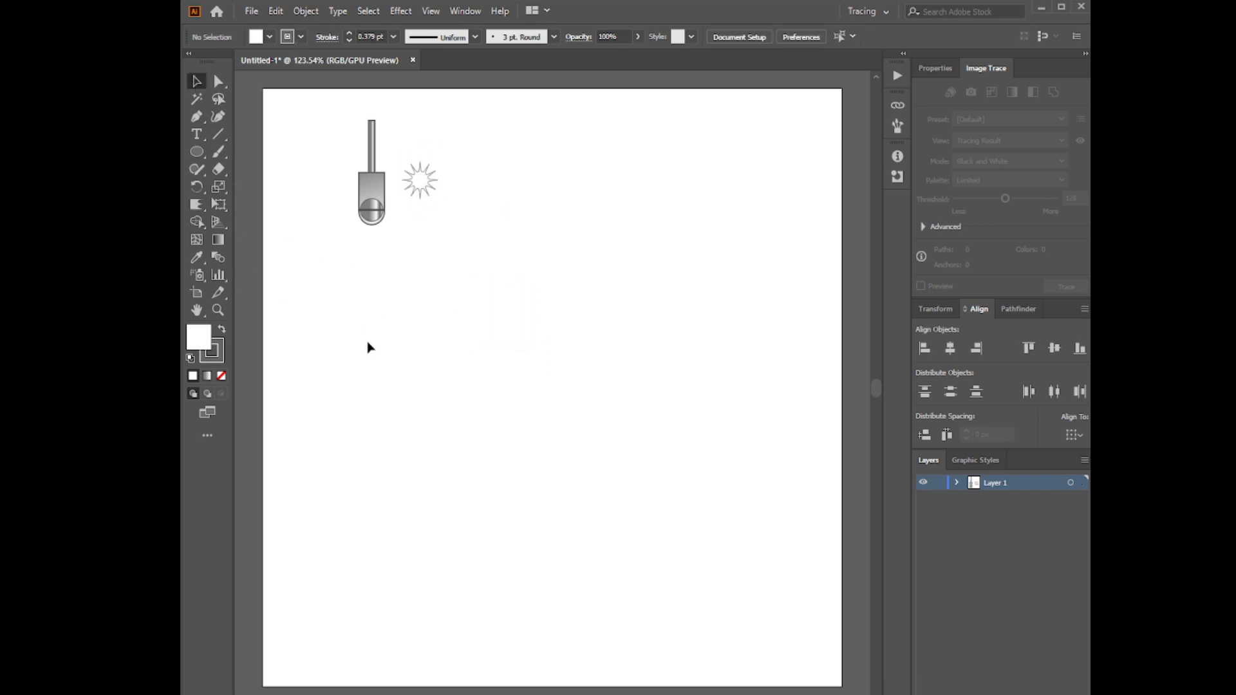
Add four separate text lines reading GLASS, DESIGN, EFFECT and Adobe Illustrator
click(197, 134)
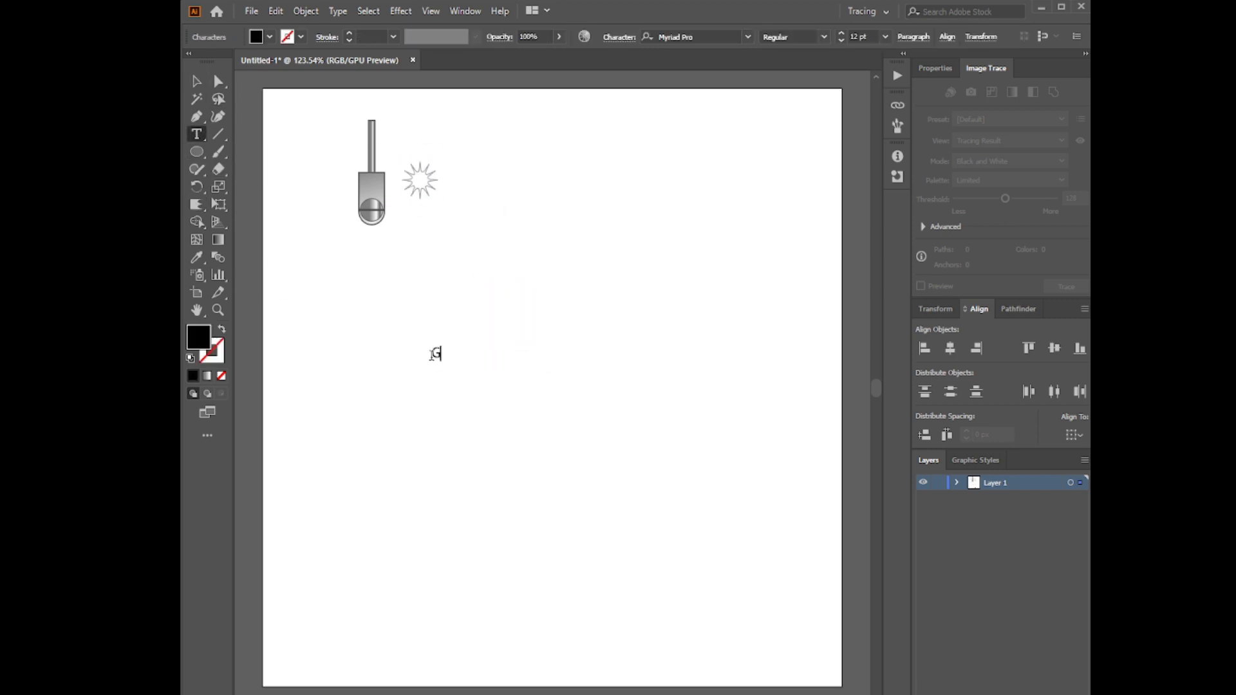
click(436, 387)
text(DESIGN)
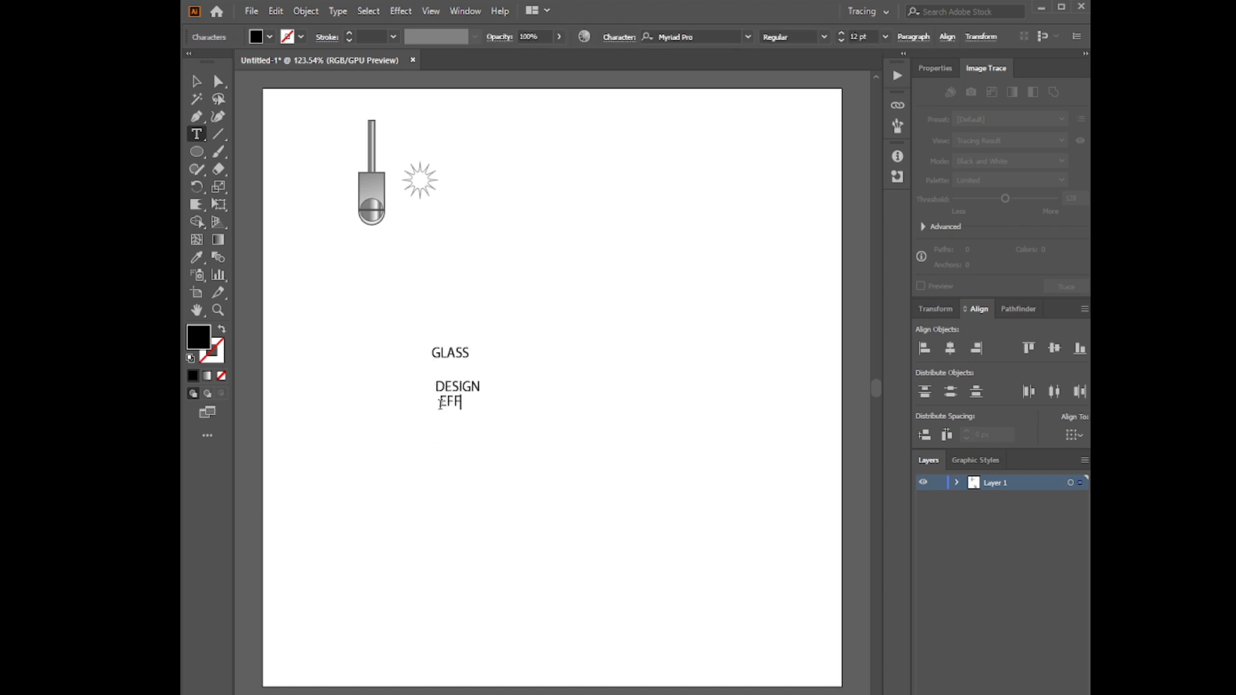
click(446, 415)
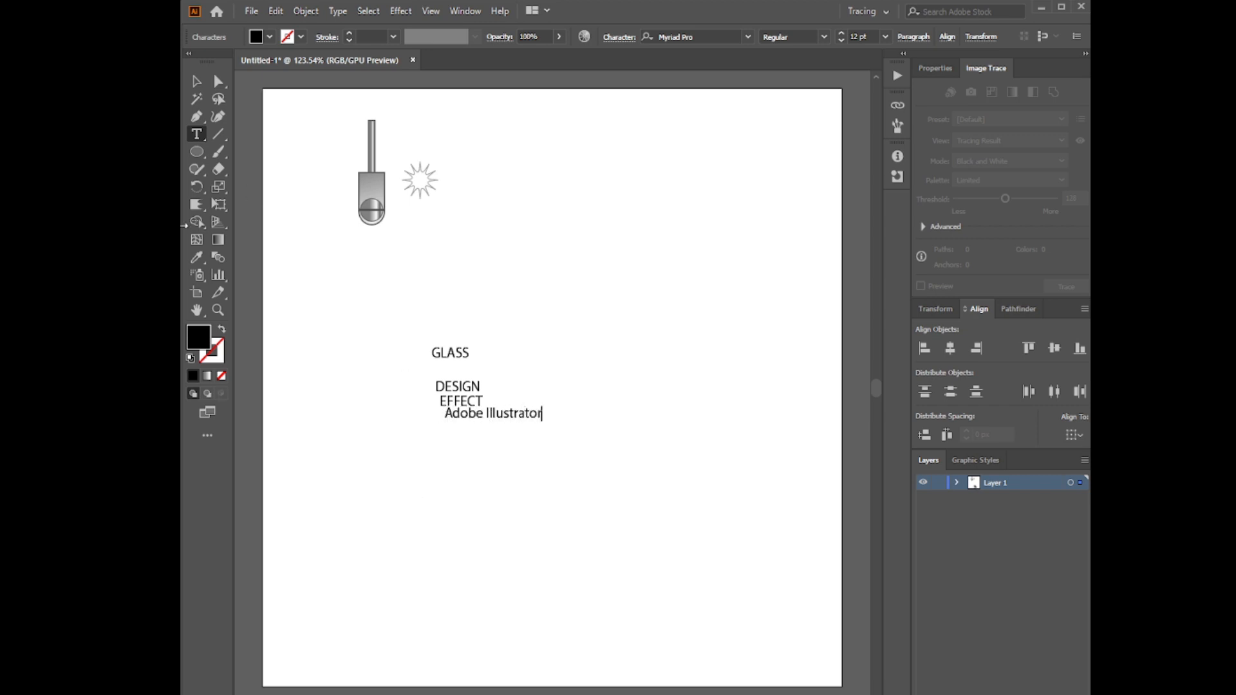
Stack the four text lines in order in the left part of the artboard, with Adobe Illustrator lowest
click(197, 81)
drag(509, 415, 504, 464)
drag(449, 354, 363, 330)
drag(461, 387, 371, 351)
drag(455, 404, 364, 376)
drag(478, 466, 362, 399)
Set GLASS in MontserratSubrayada-Bold and DESIGN in MS Reference Sans Serif
click(364, 331)
click(618, 37)
click(623, 60)
scroll(694, 143, up, 3)
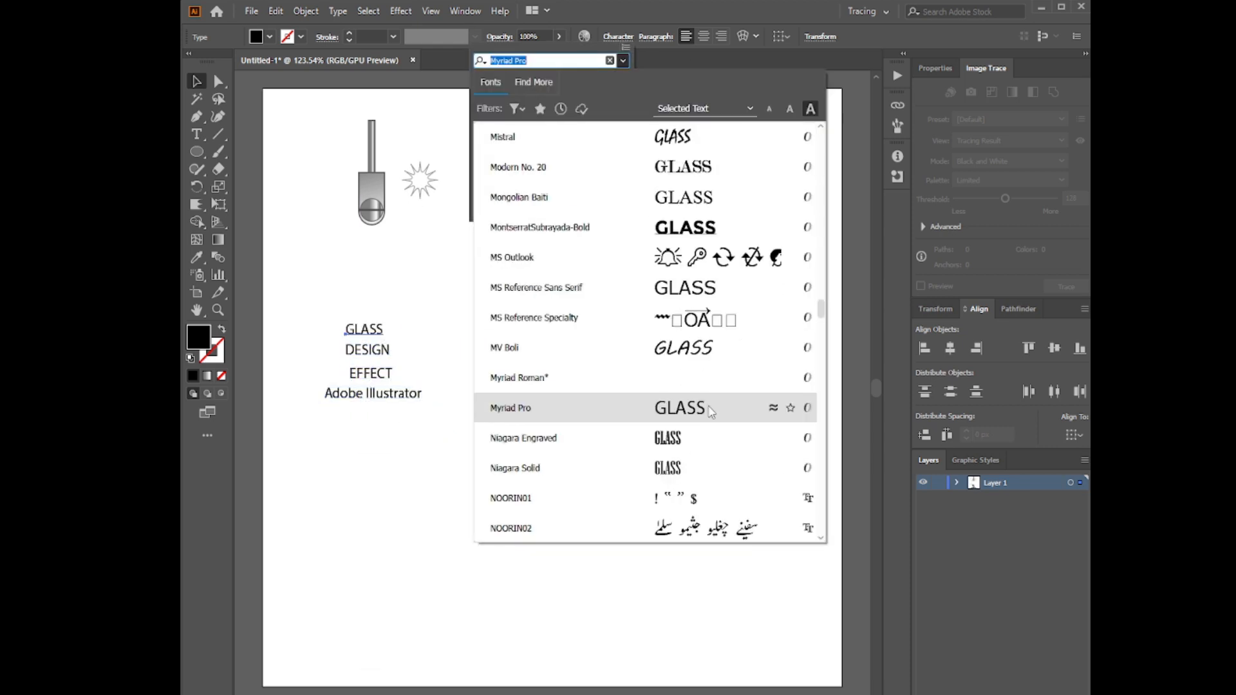
click(708, 227)
click(359, 350)
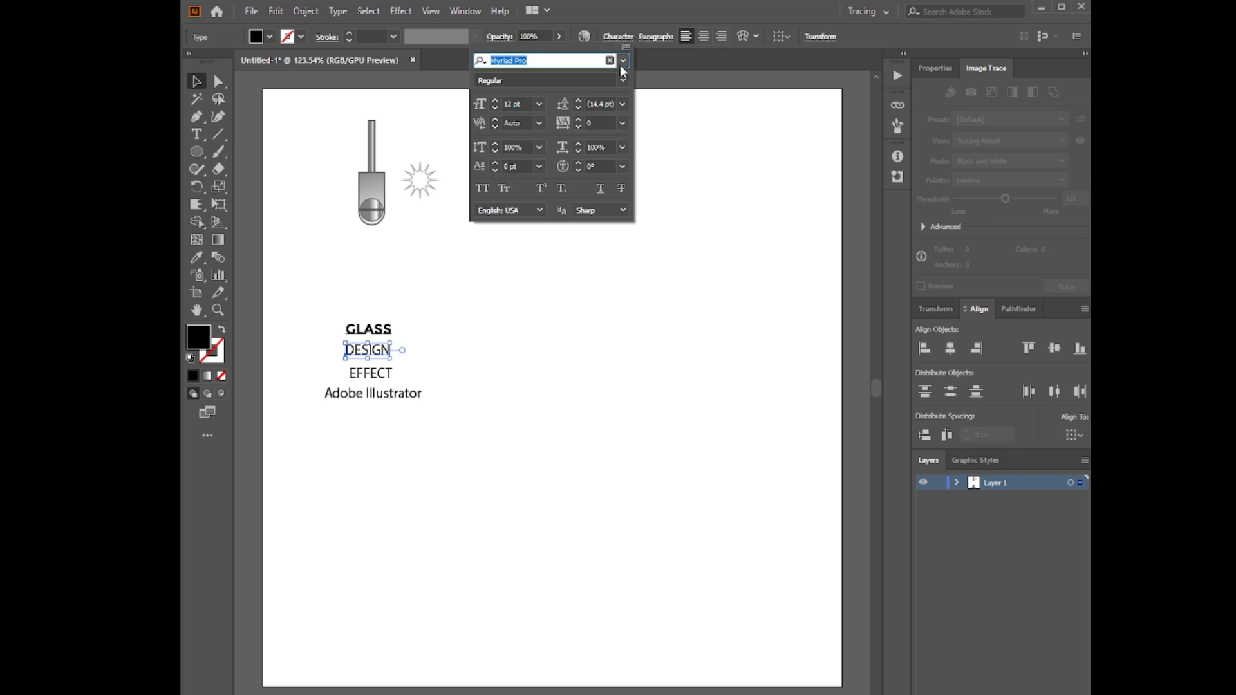
click(622, 64)
click(733, 289)
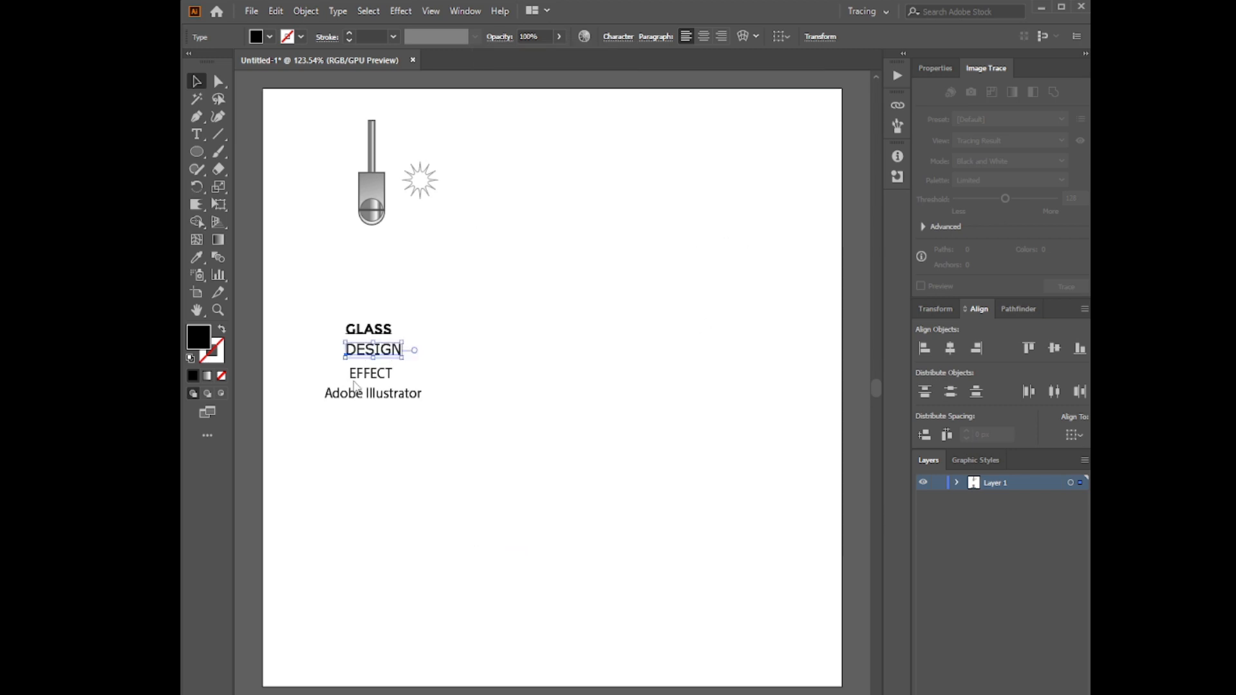
Set EFFECT in Franklin Gothic Medium and the Adobe Illustrator line in Franklin Gothic Demi Cond
click(619, 36)
click(622, 61)
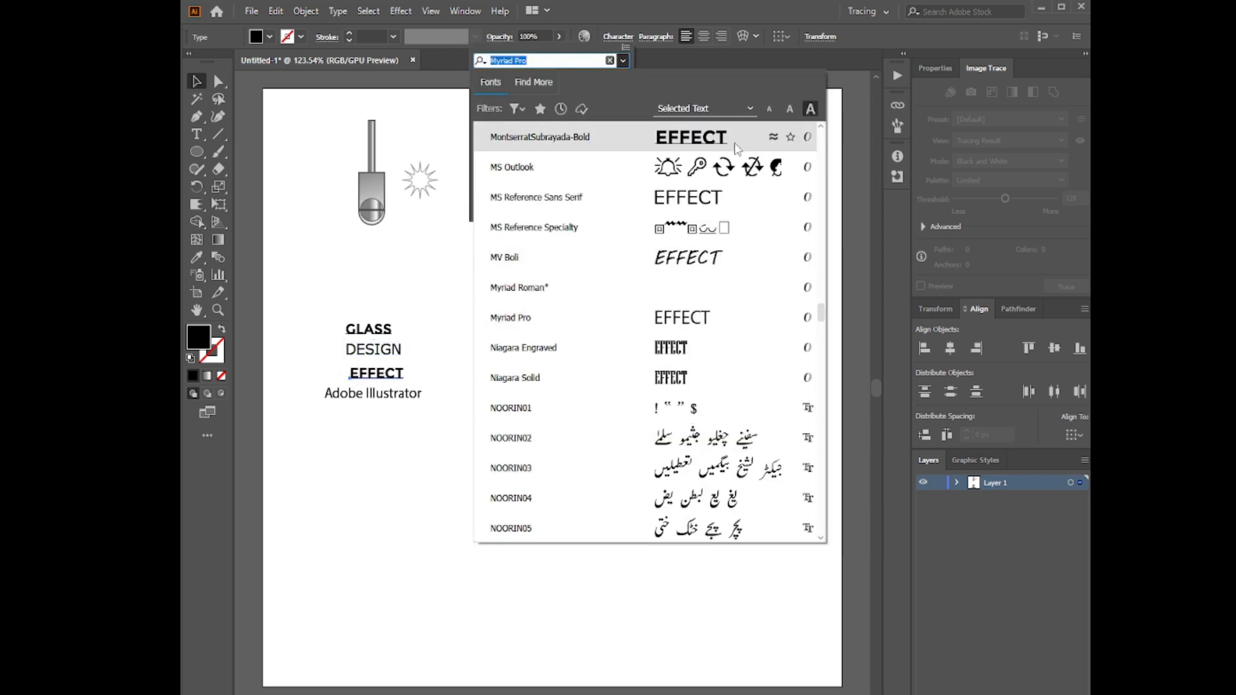
scroll(727, 234, up, 20)
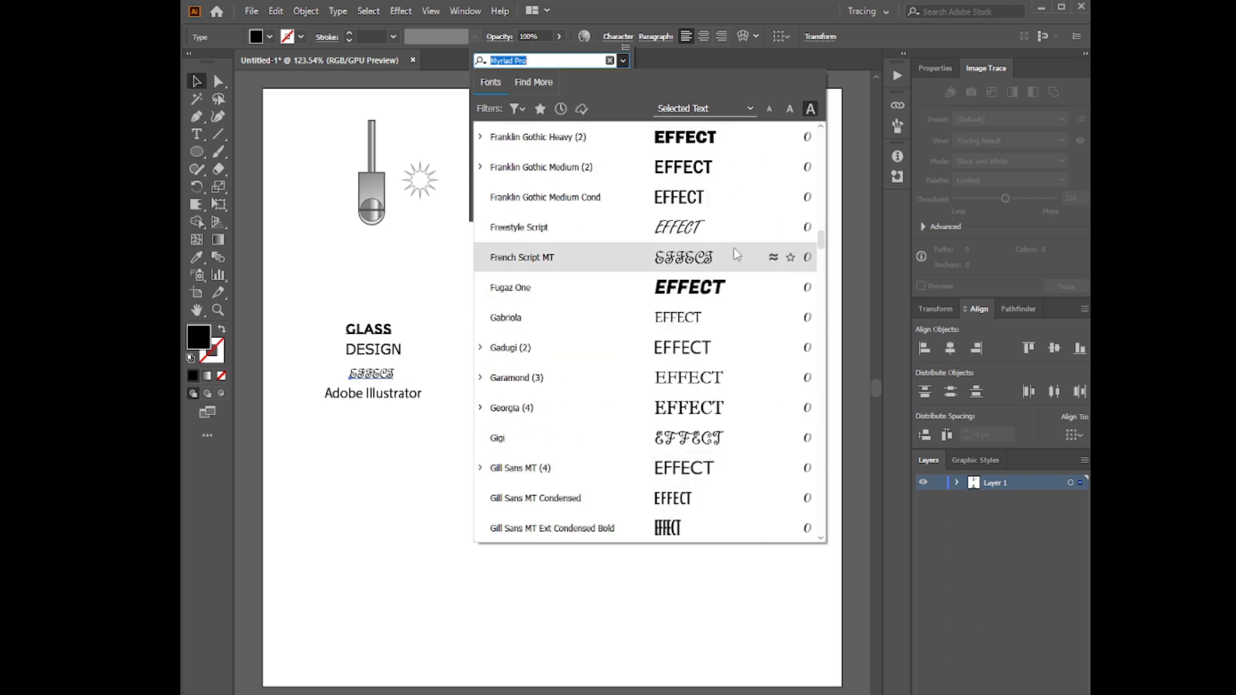
click(734, 168)
click(631, 41)
click(622, 60)
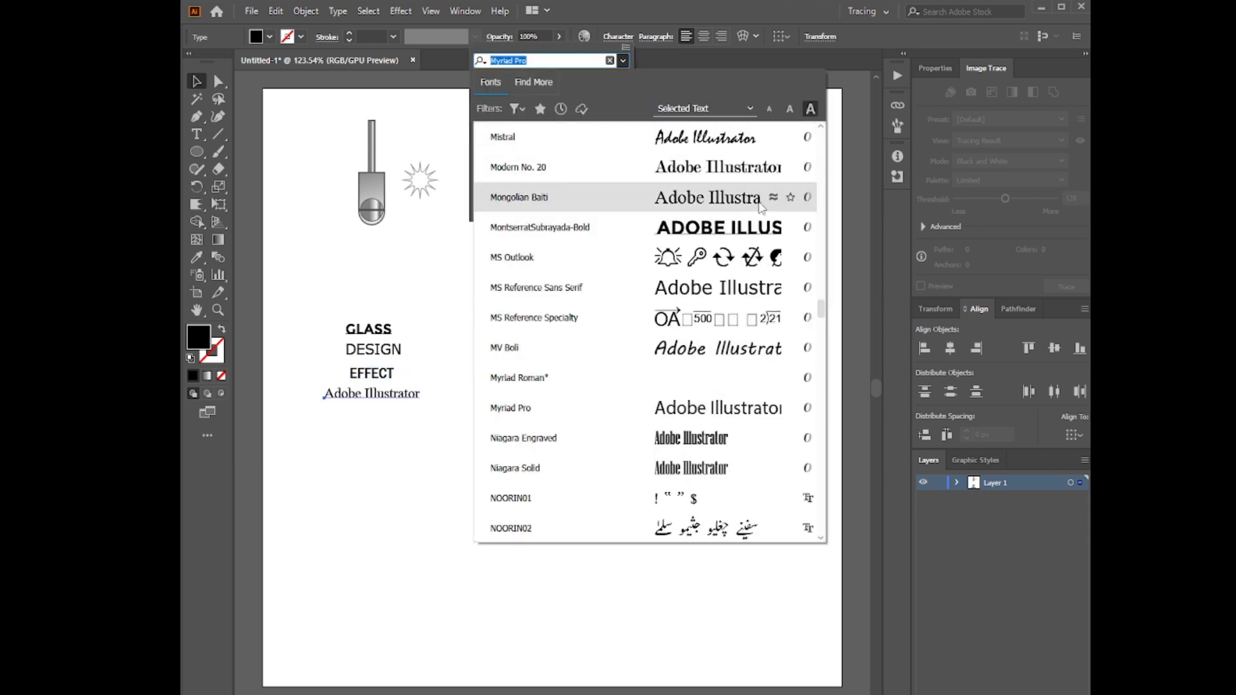
scroll(752, 216, up, 1)
scroll(754, 217, up, 12)
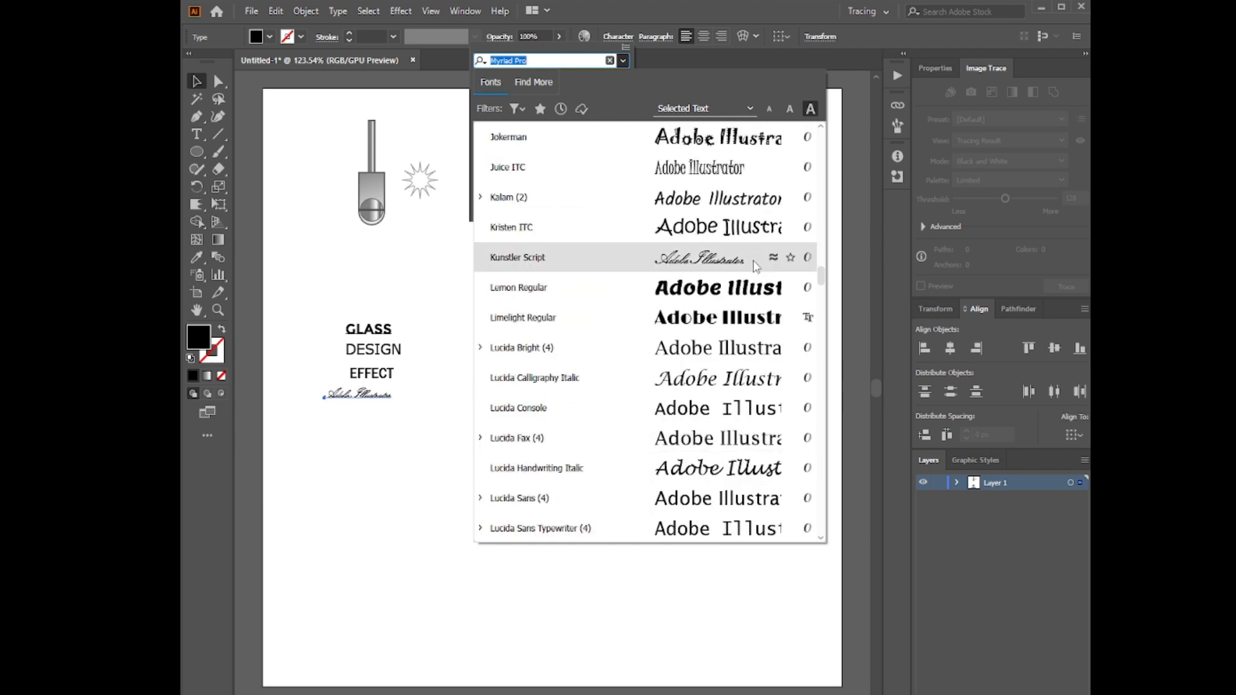
scroll(757, 266, up, 10)
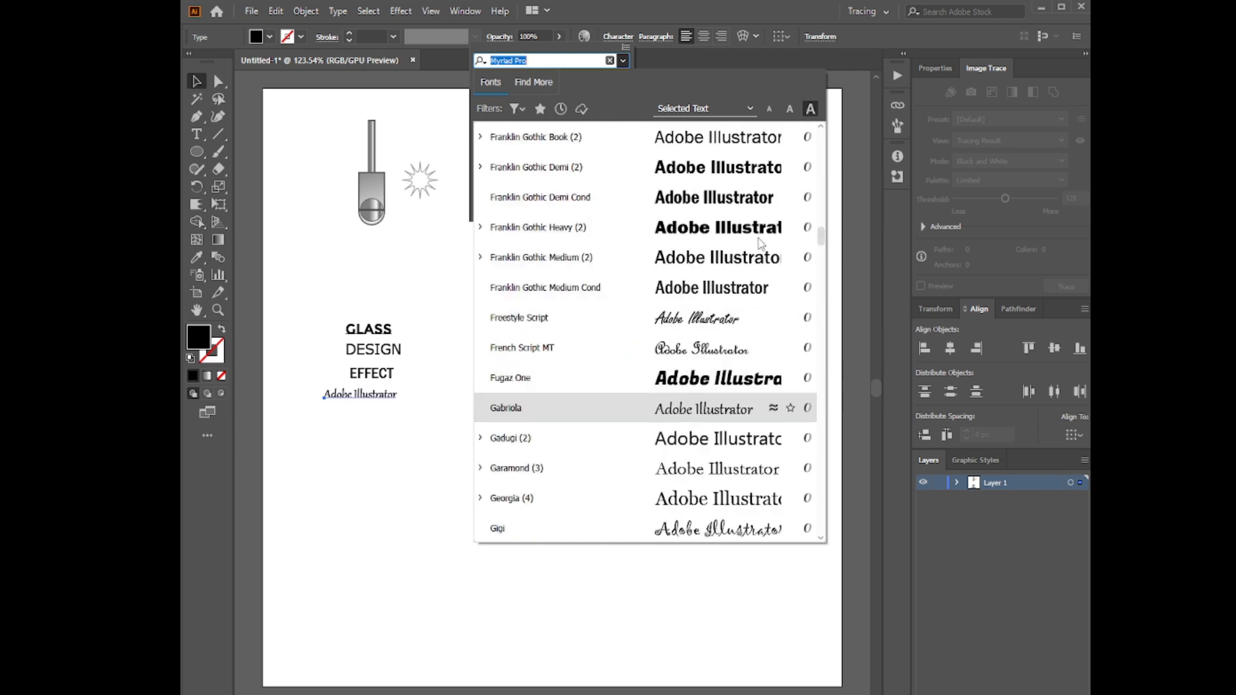
click(708, 379)
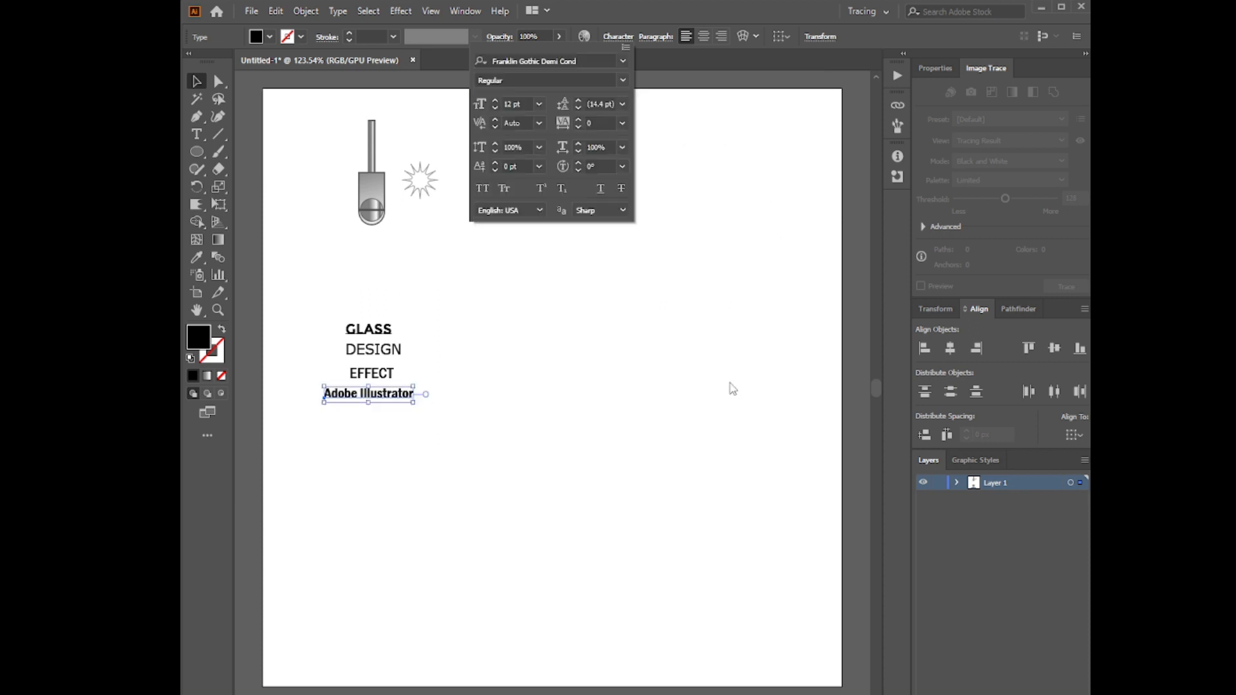
Apply one matching bold sans-serif font to all four text lines together
key(Escape)
click(615, 39)
click(625, 61)
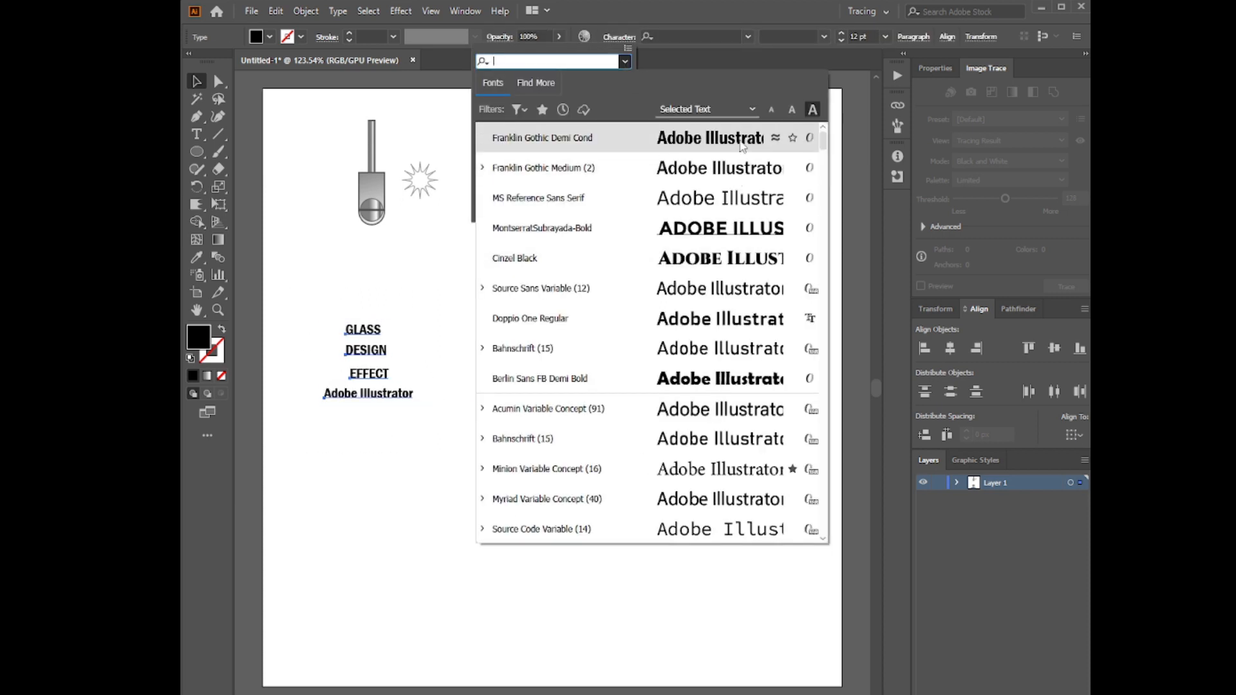
scroll(741, 238, down, 2)
scroll(747, 315, down, 5)
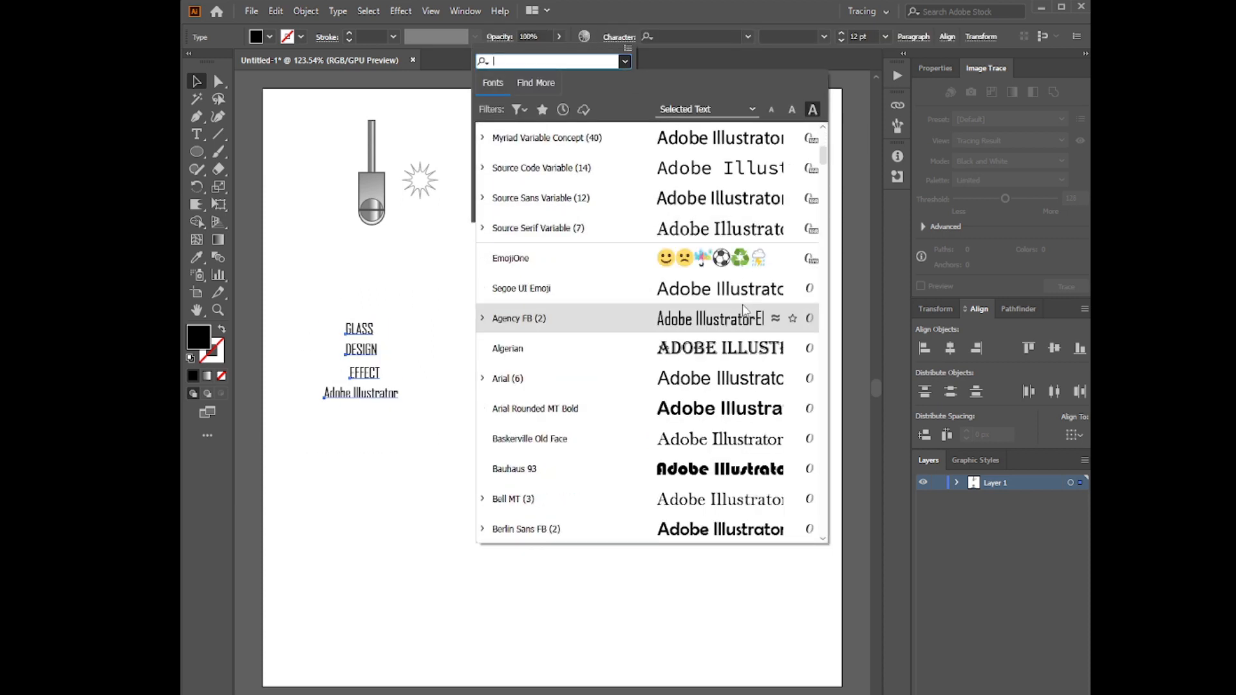
scroll(749, 382, down, 10)
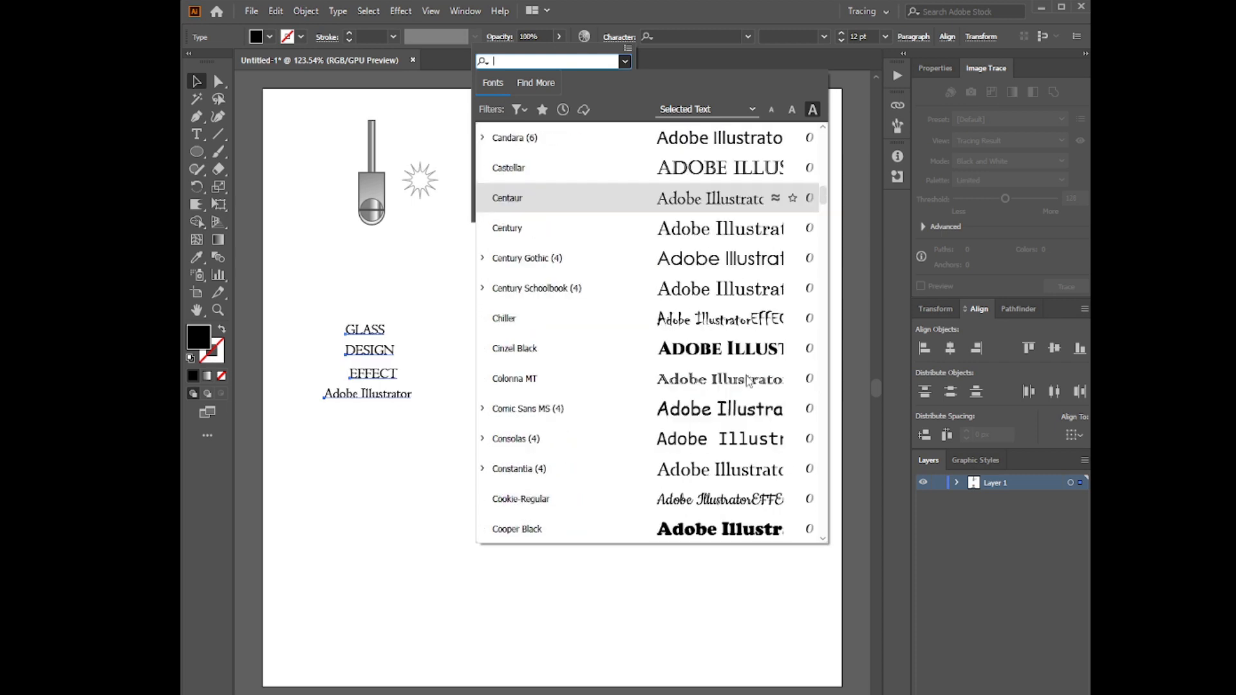
click(747, 318)
right_click(337, 367)
mouse_move(386, 447)
click(641, 673)
key(ctrl+z)
right_click(384, 358)
click(469, 351)
Enlarge the four text lines together and move them down and right
drag(470, 310, 350, 412)
drag(435, 401, 496, 445)
drag(388, 394, 427, 420)
click(464, 475)
Arrange the lines as a tight centred stack with a large GLASS above DESIGN, EFFECT and Adobe Illustrator
click(473, 463)
drag(535, 471, 443, 442)
click(504, 503)
drag(421, 417, 433, 433)
drag(424, 368, 447, 396)
drag(452, 449, 455, 450)
drag(421, 326, 448, 358)
click(423, 527)
Fill the word GLASS with red and the word EFFECT with white
click(412, 356)
click(270, 36)
click(230, 61)
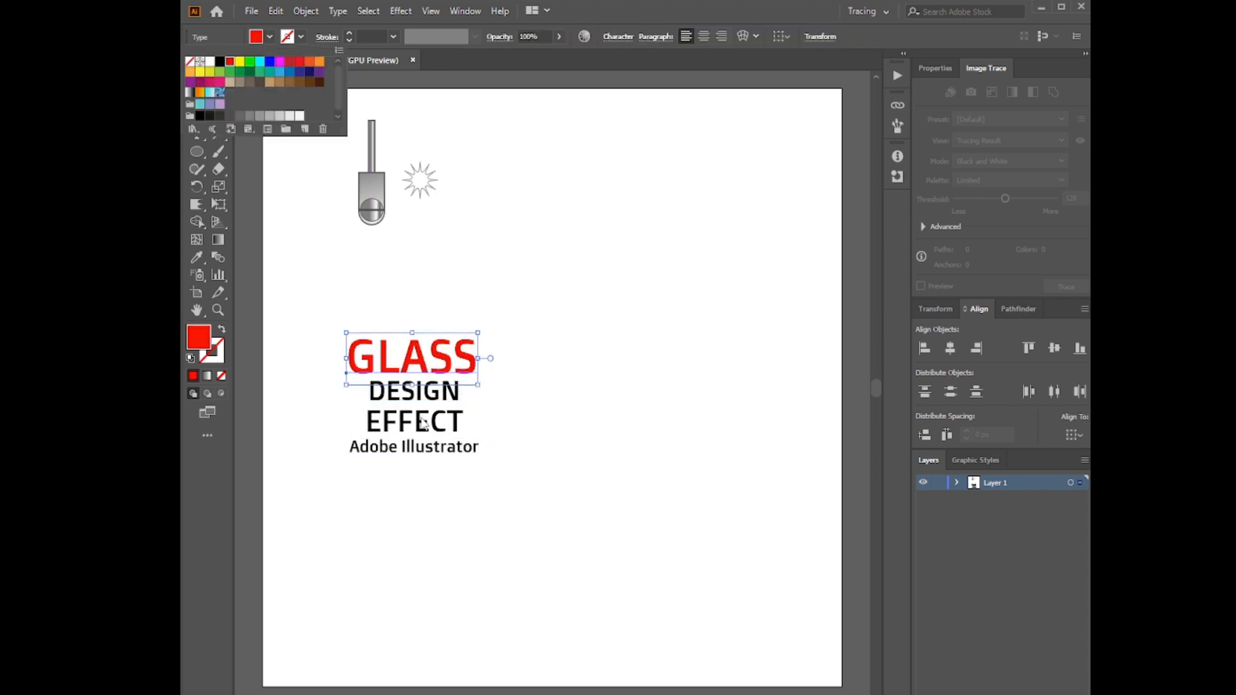
click(433, 419)
click(270, 37)
click(209, 61)
Draw a background rectangle at the artboard's left edge and move the metal fixture and starburst above it
drag(301, 303, 448, 460)
right_click(197, 152)
click(242, 152)
drag(466, 156, 378, 273)
drag(377, 188, 314, 162)
drag(420, 180, 354, 154)
click(387, 262)
drag(387, 262, 369, 249)
drag(424, 301, 424, 317)
Give the rectangle a trial fill colour and move the four text lines onto it
click(270, 37)
click(232, 62)
click(274, 63)
drag(320, 336, 466, 444)
drag(432, 402, 356, 274)
Send the background rectangle behind the text lines
click(401, 302)
right_click(401, 301)
mouse_move(451, 549)
click(602, 599)
Fill the background rectangle with yellow and narrow it slightly on its right side
click(269, 37)
click(243, 63)
drag(413, 267, 404, 267)
Draw a large hexagon in the middle of the artboard with no fill and a 2 pt stroke
drag(197, 152, 232, 205)
mouse_move(466, 270)
mouse_down()
mouse_move(557, 407)
mouse_move(555, 425)
mouse_move(658, 483)
mouse_move(658, 498)
mouse_up()
key(v)
click(220, 377)
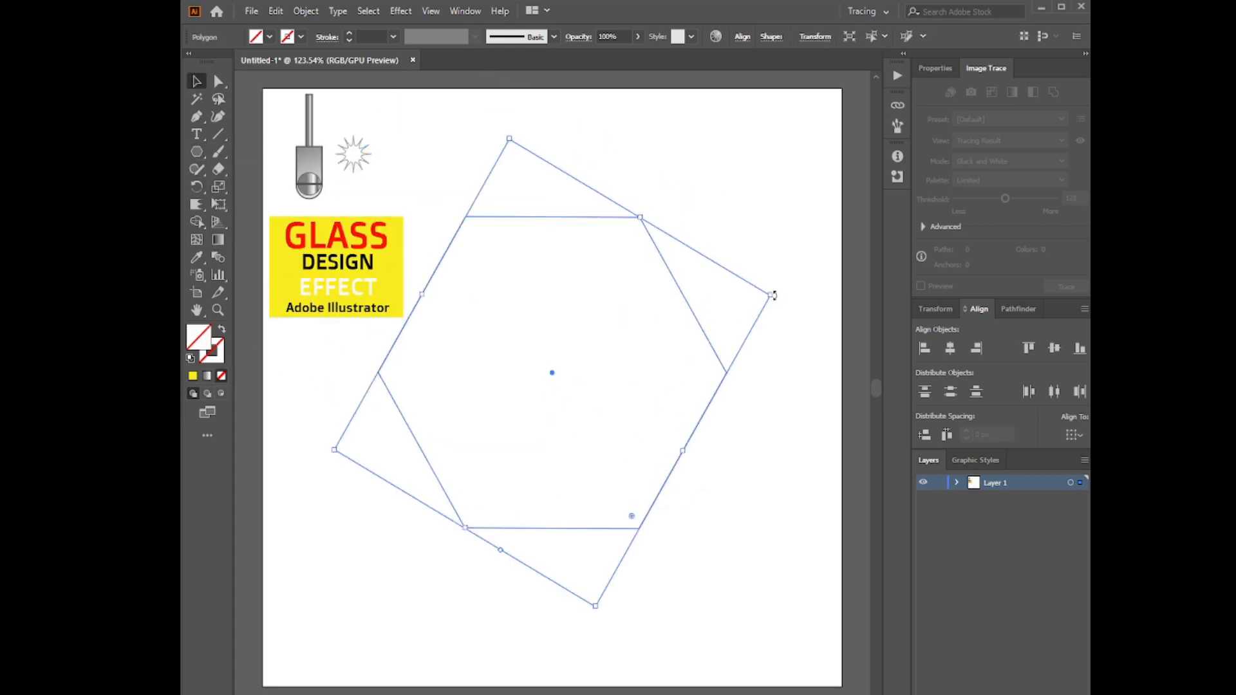
click(350, 33)
click(328, 475)
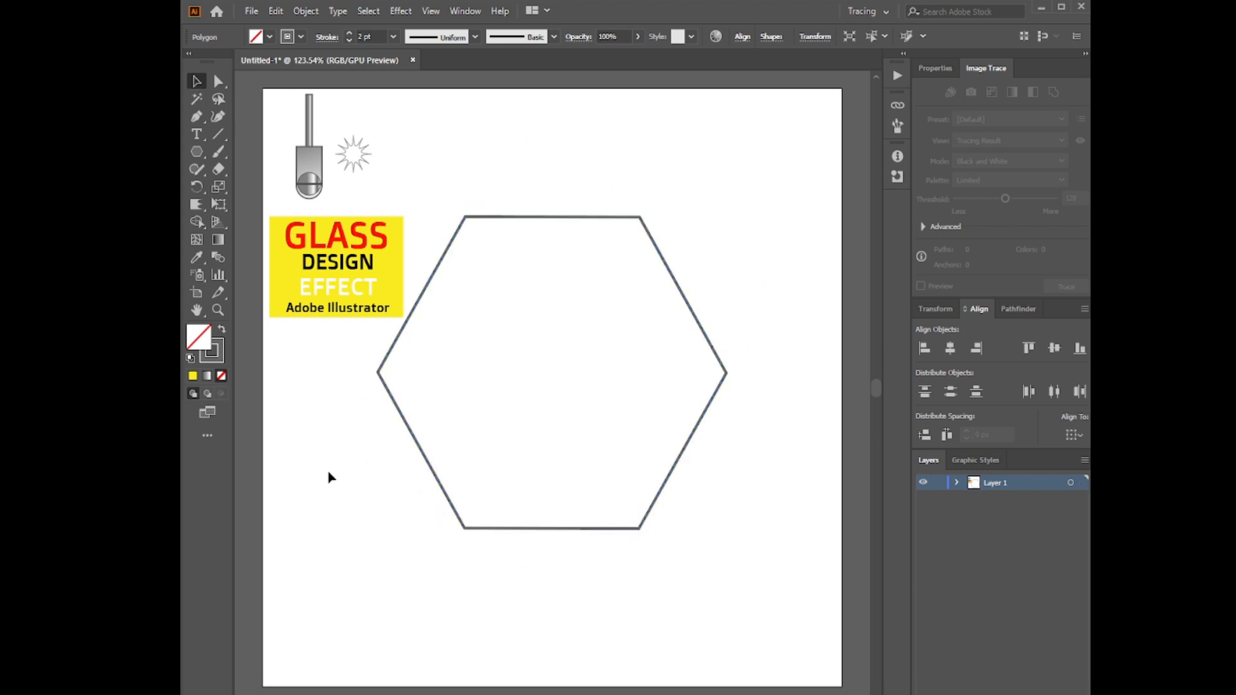
Duplicate the hexagon, park the copy past the artboard's lower-right corner, and move the original slightly up and right
click(646, 230)
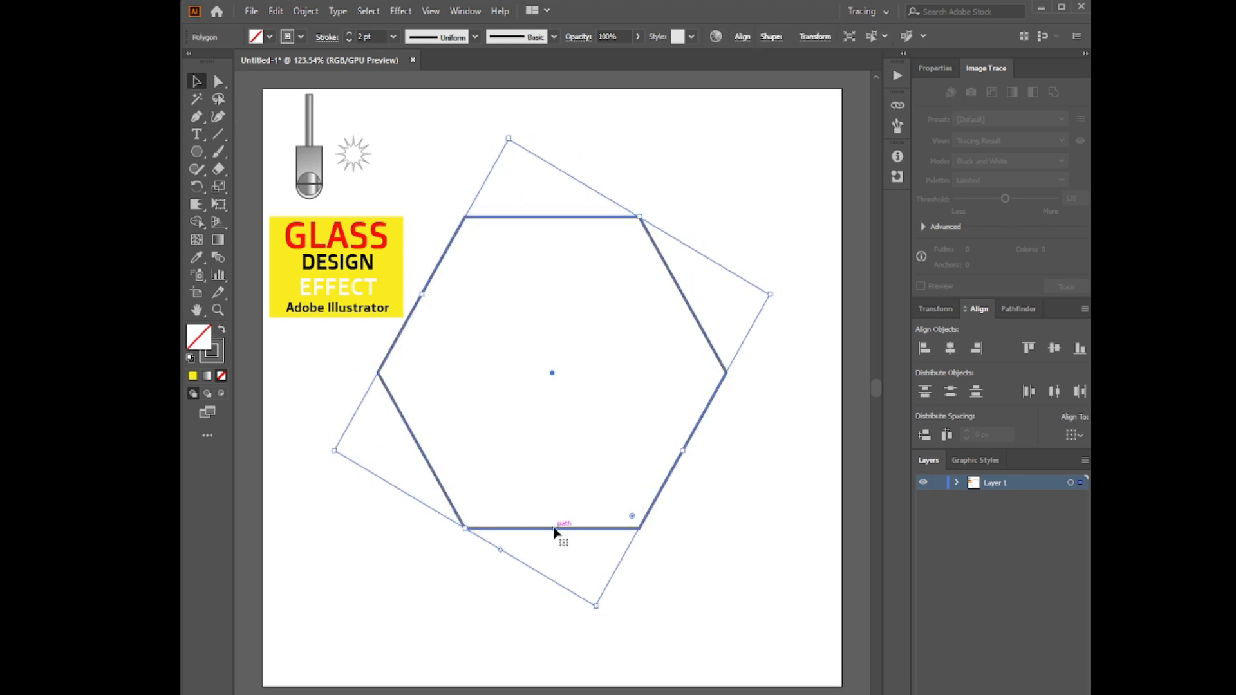
click(273, 14)
click(313, 114)
drag(501, 528, 638, 682)
click(637, 438)
drag(606, 370, 675, 561)
drag(663, 487, 701, 454)
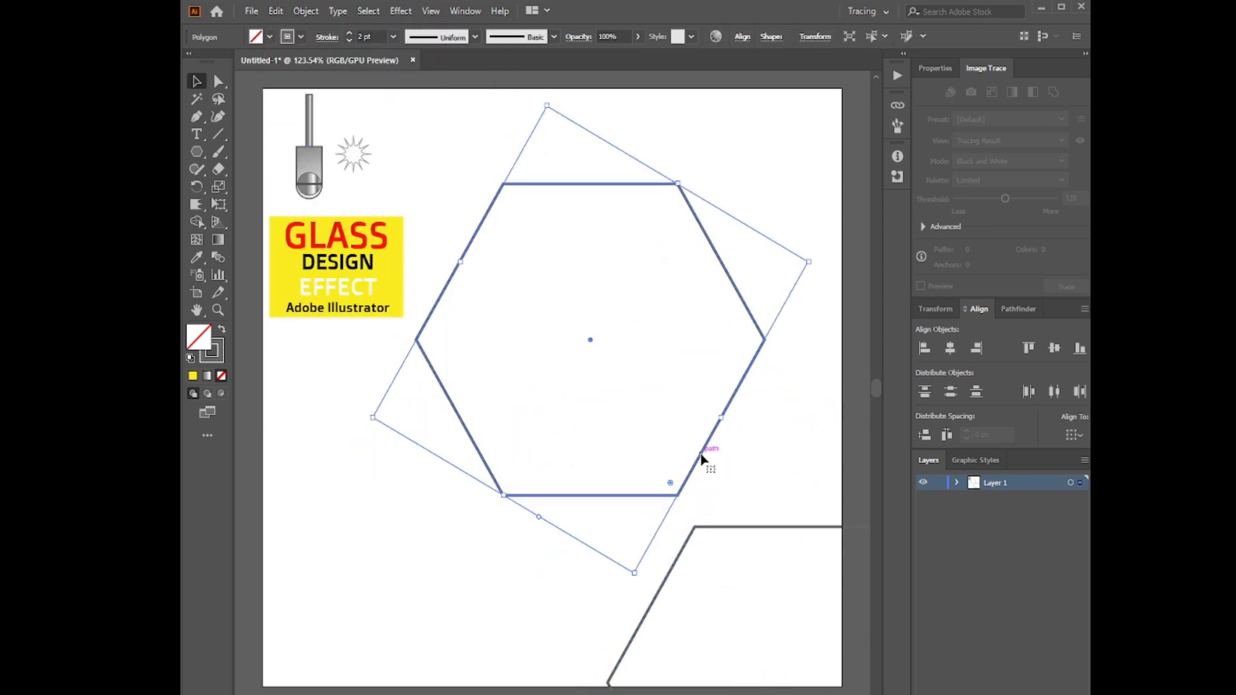
Apply a linear gradient to the hexagon's stroke and add further stops for alternating grey and light bands
click(207, 379)
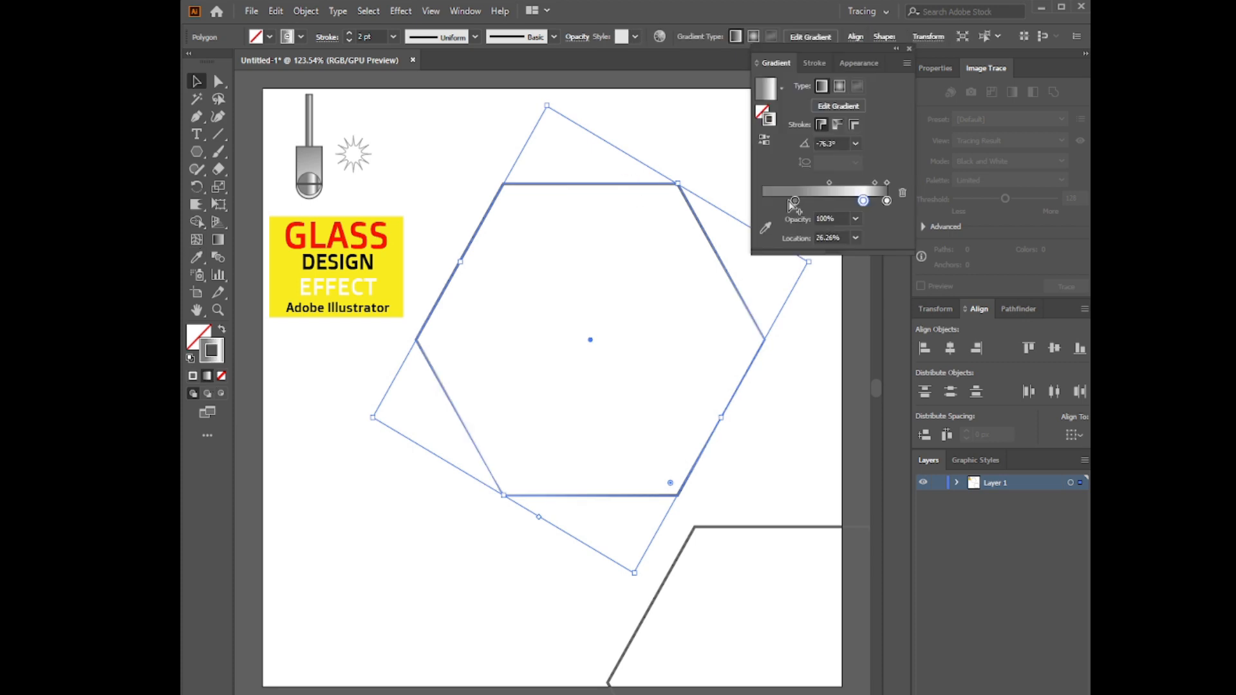
double_click(765, 202)
click(820, 201)
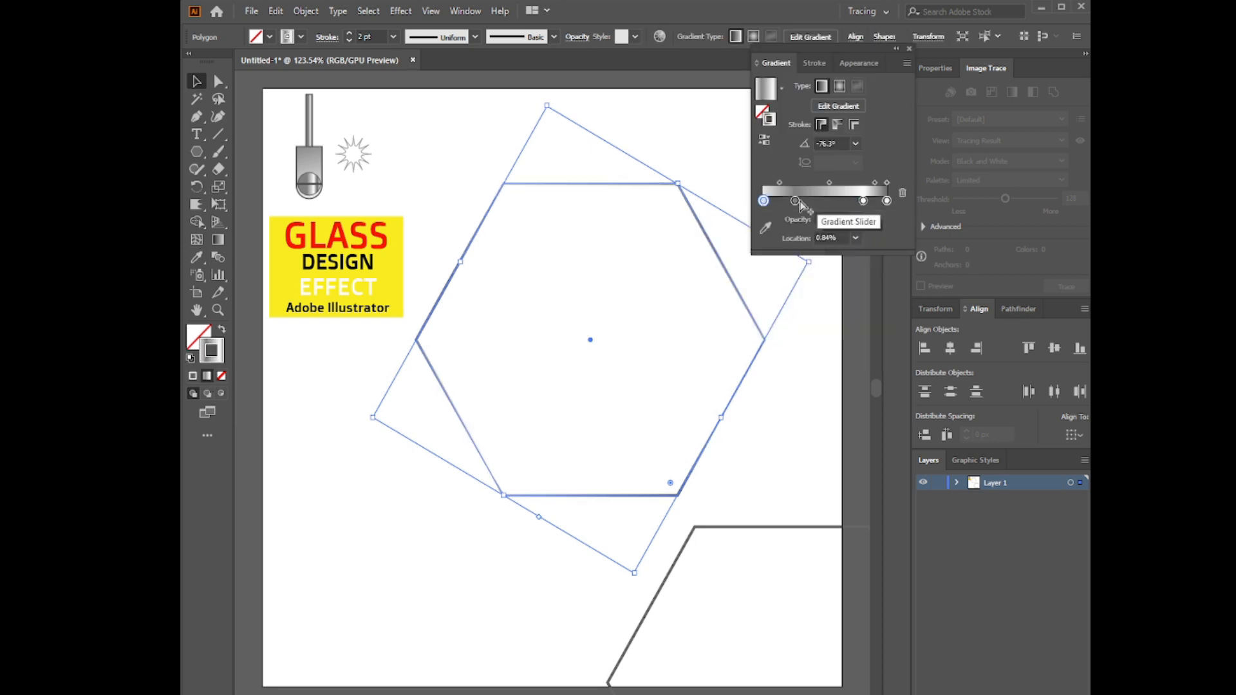
double_click(864, 202)
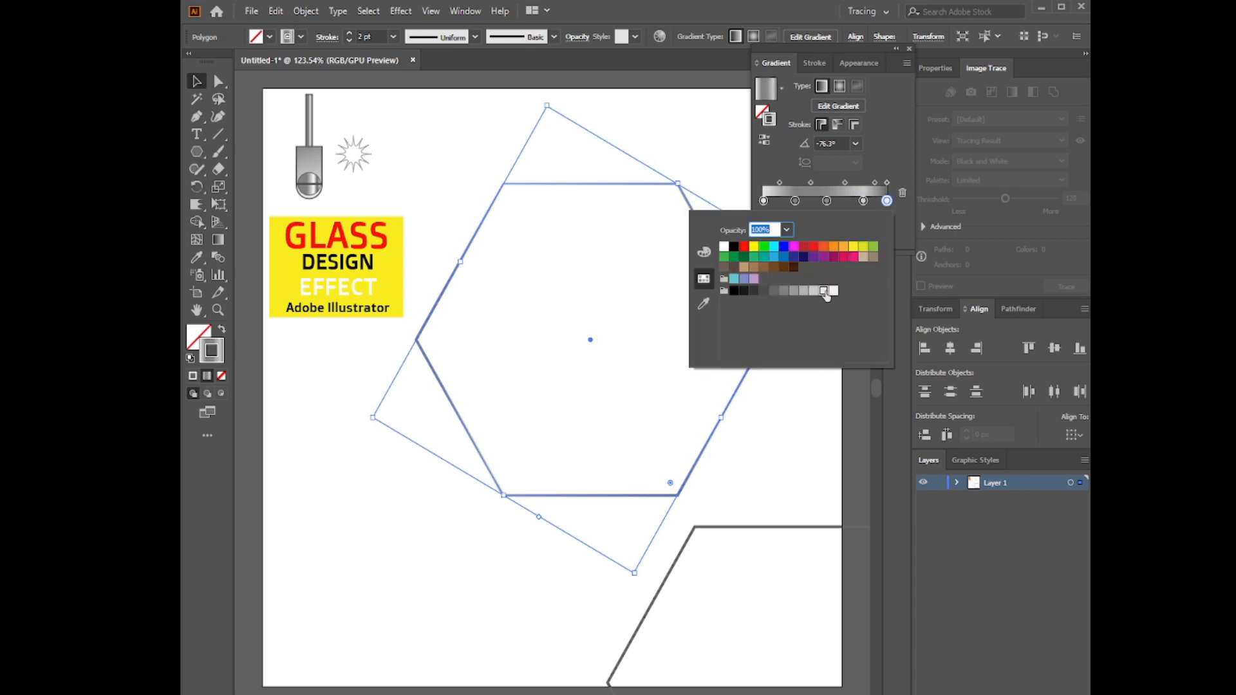
click(887, 202)
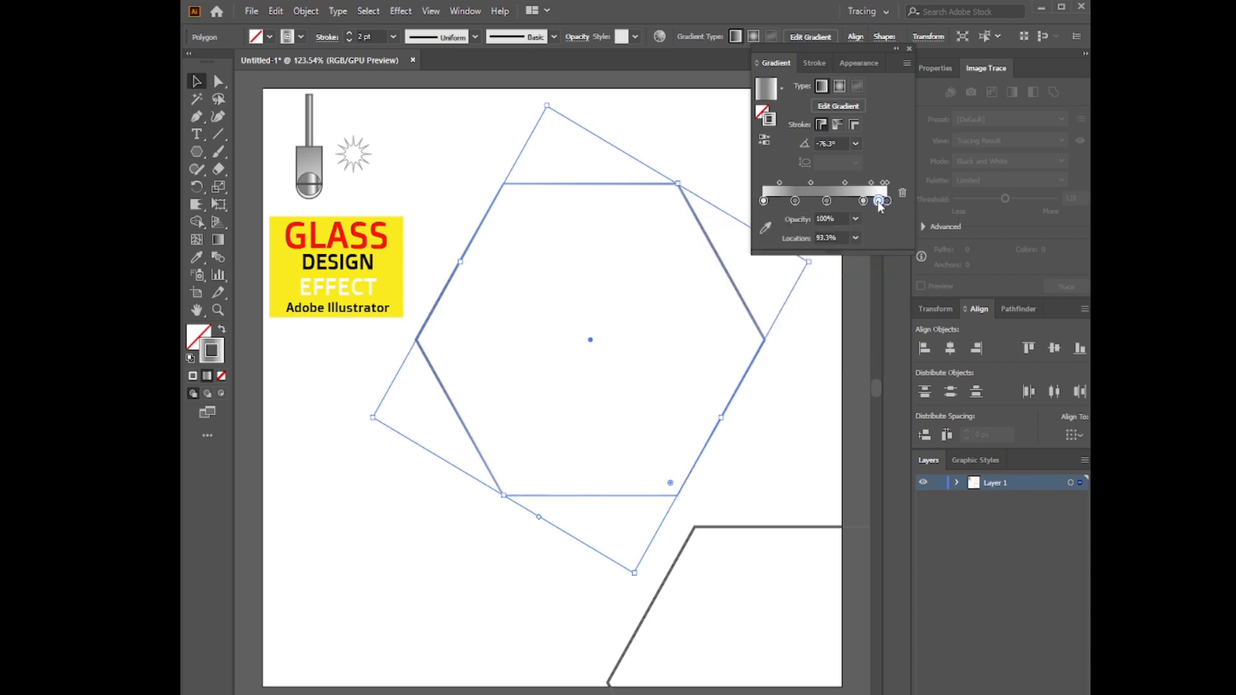
Recolour the stroke gradient's stops, using a light grey for the middle stop and a darker grey for the one after it
double_click(763, 201)
double_click(827, 201)
click(825, 293)
double_click(863, 201)
click(801, 293)
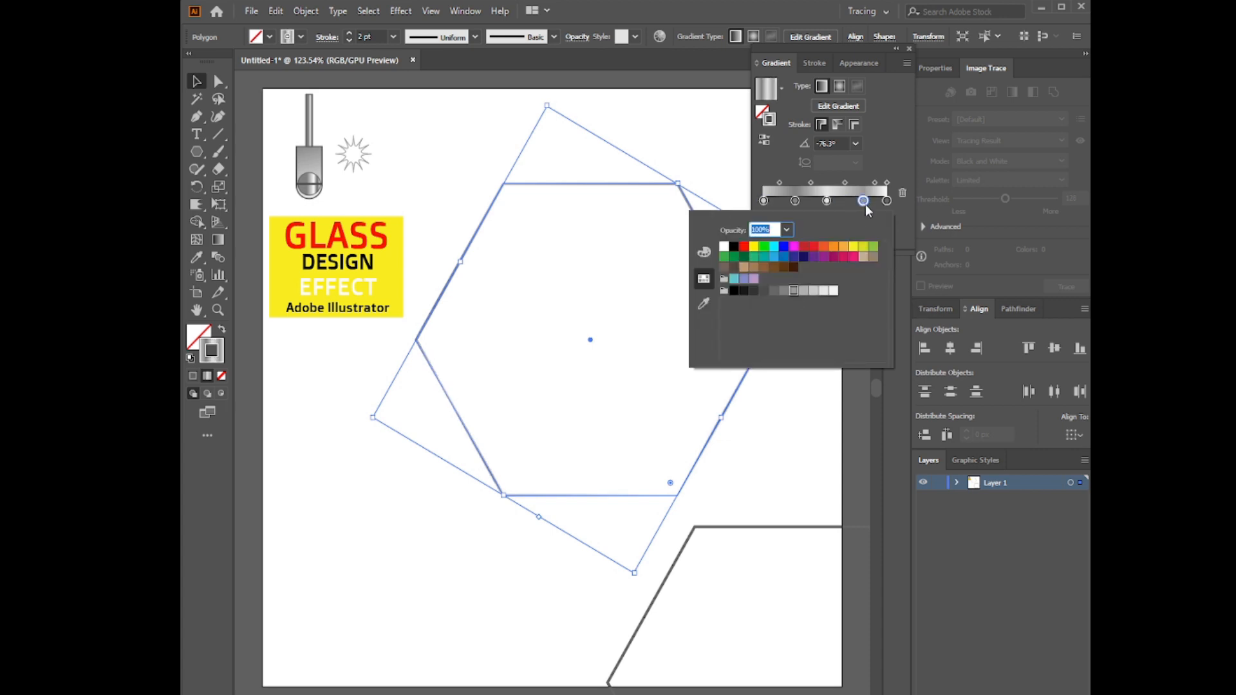
click(901, 229)
Reposition the stroke gradient's stops to tighten the bands, with one stop near the end at 92.74%
drag(864, 201, 855, 202)
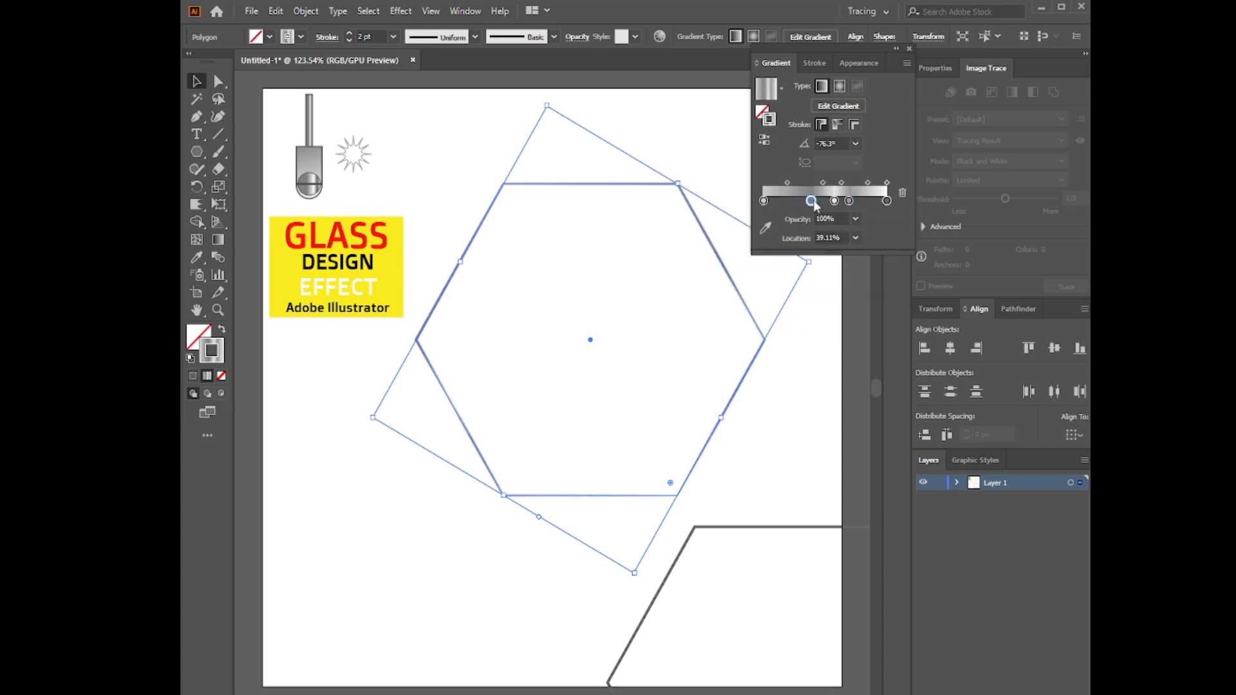
double_click(887, 201)
drag(764, 201, 880, 202)
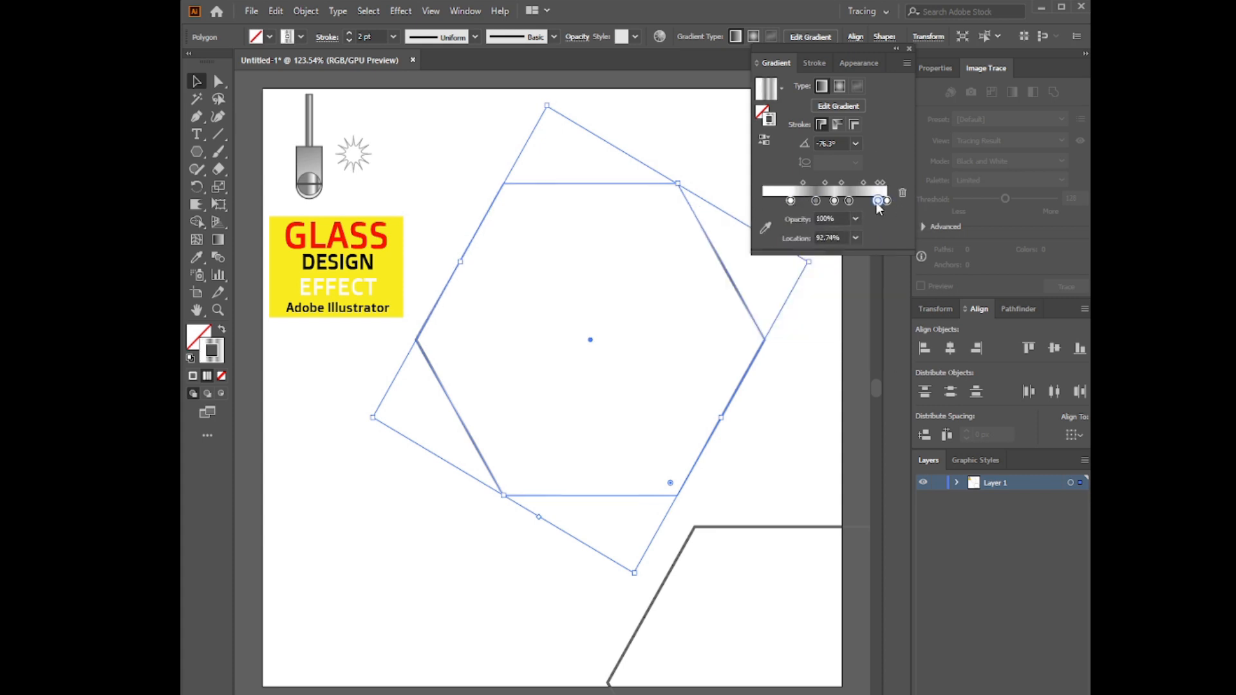
Set the hexagon's stroke gradient angle to -45° and its stroke weight to 3 pt
click(855, 143)
click(866, 322)
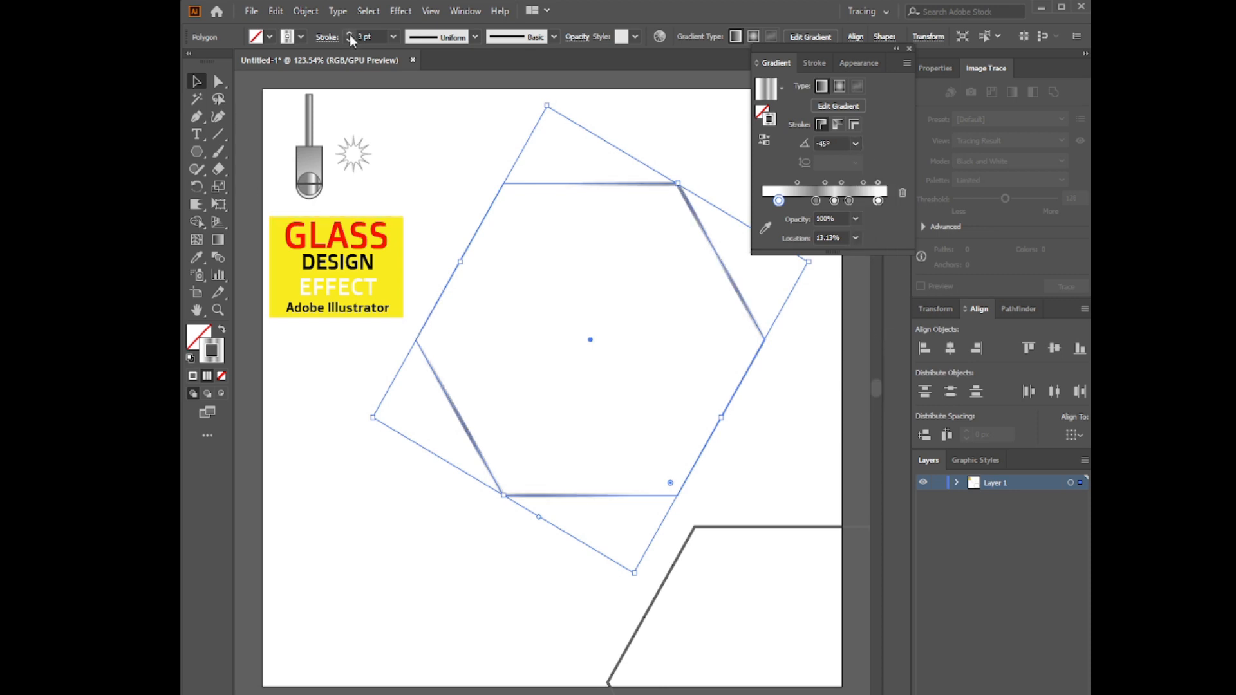
click(909, 49)
Delete the plain hexagon copy and park a duplicate of the gradient-stroked hexagon past the artboard's lower-right corner
click(665, 583)
key(Delete)
drag(610, 496, 772, 406)
key(space)
drag(338, 118, 341, 637)
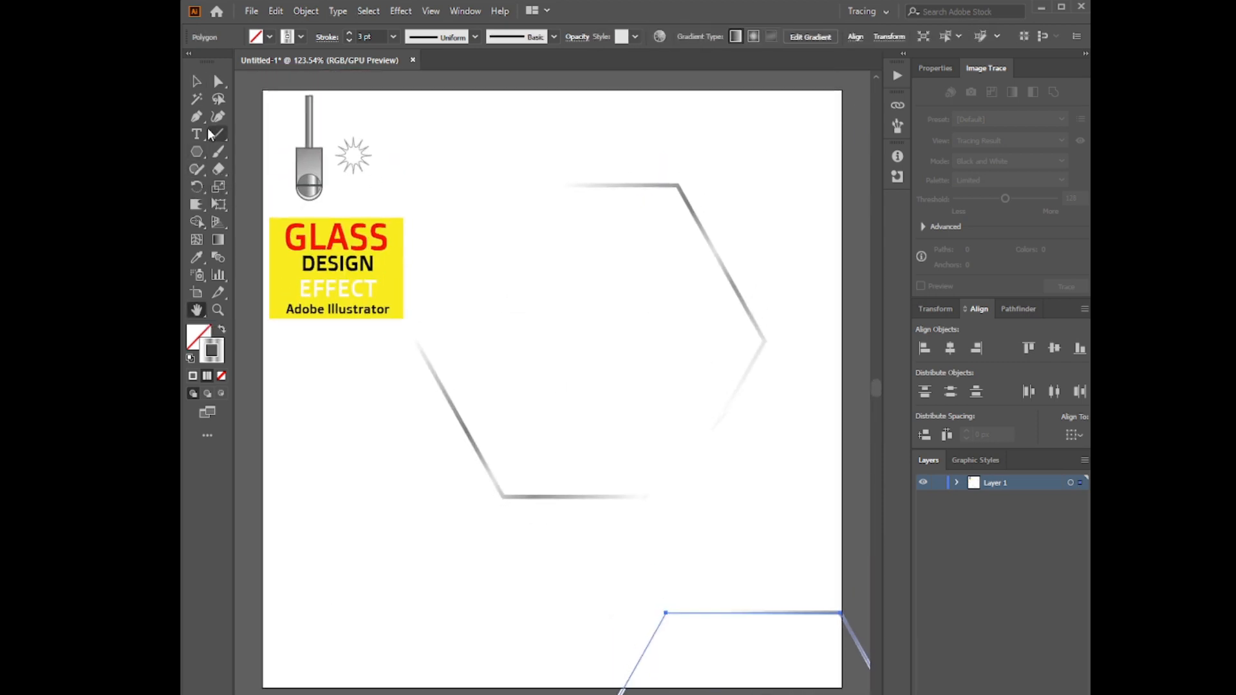
Draw a closed, white-filled Pen shape around the hexagon's right half, its inner edge running through the lower-left and upper-right corners
click(555, 185)
click(196, 117)
click(196, 81)
click(195, 346)
click(570, 169)
click(723, 62)
click(199, 119)
click(470, 533)
click(504, 497)
click(677, 185)
click(728, 148)
click(815, 488)
click(640, 570)
click(470, 534)
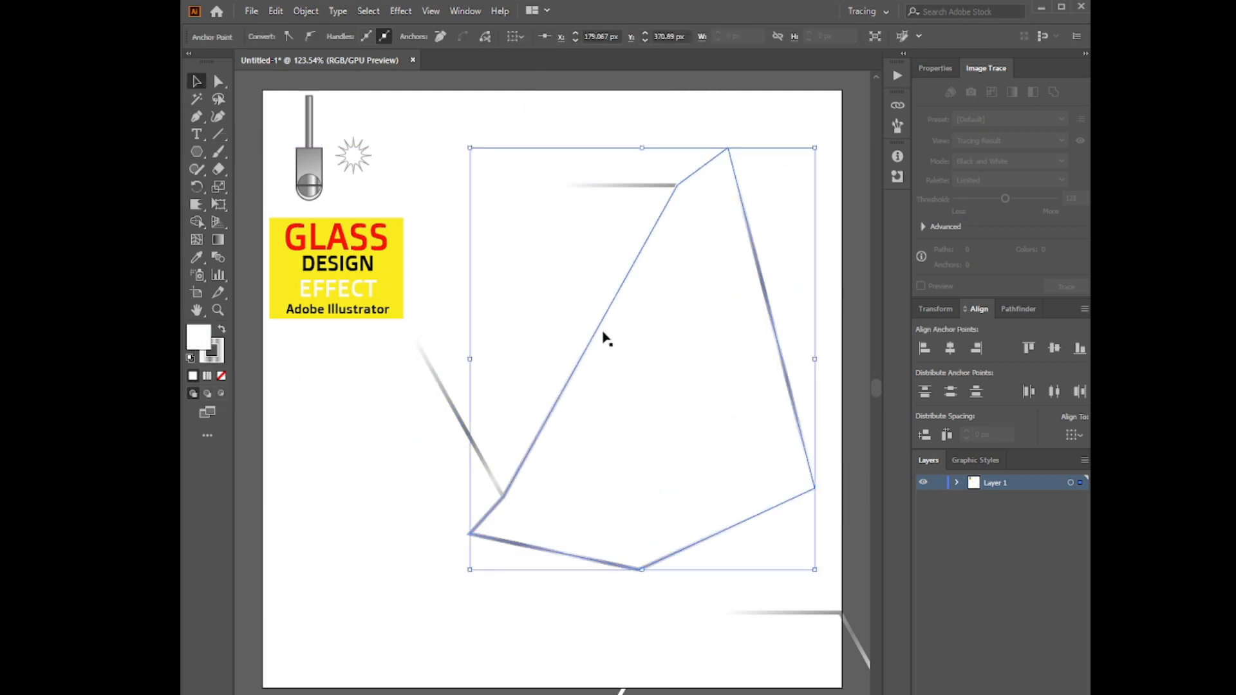
Split the hexagon along the pen shape's diagonal edge with the Shape Builder tool, merging away the right-hand regions
drag(622, 123, 778, 274)
click(197, 222)
mouse_move(481, 522)
mouse_down()
mouse_move(748, 298)
mouse_move(751, 309)
mouse_up()
Delete the leftover right-hand piece and move the parked hexagon back over the original outline
click(197, 82)
click(360, 425)
click(542, 549)
key(Delete)
drag(720, 613, 558, 187)
Draw a rectangle covering most of the hexagon and fill it with red
drag(197, 152, 257, 151)
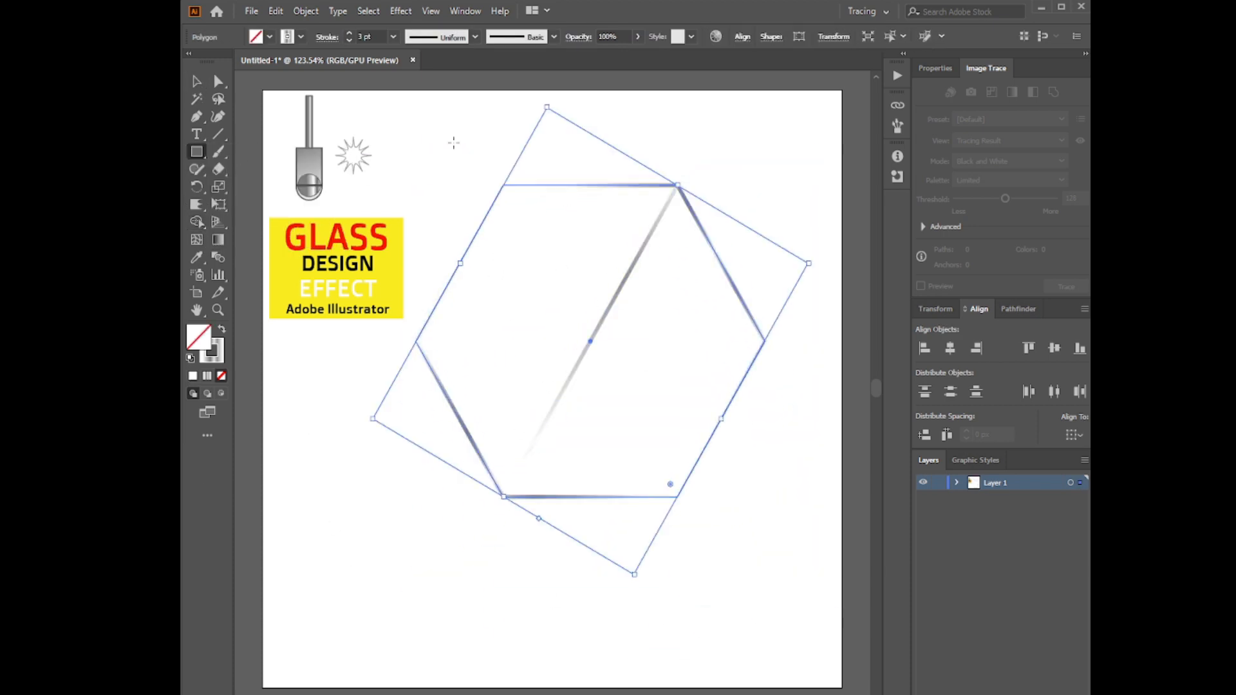
drag(438, 143, 810, 557)
click(269, 36)
click(230, 64)
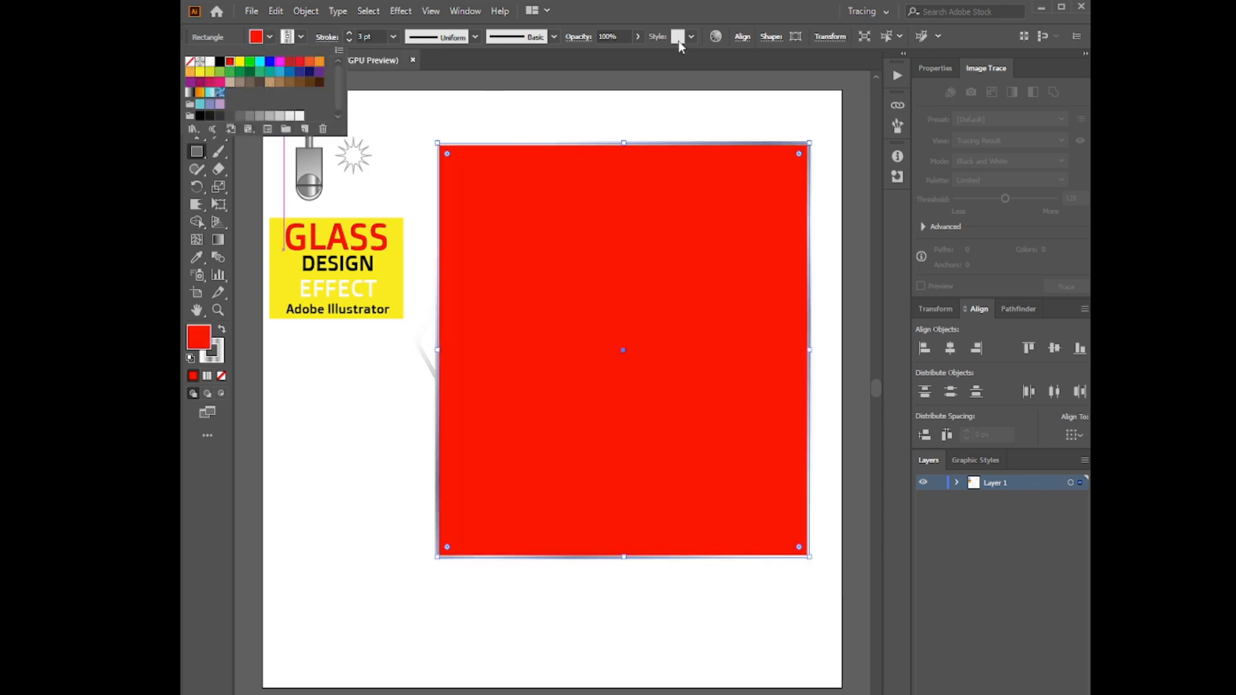
Set the red rectangle to 41% opacity, extend it past the hexagon's left corner and send it to the back
click(638, 38)
drag(640, 57, 589, 57)
click(196, 82)
drag(438, 350, 408, 351)
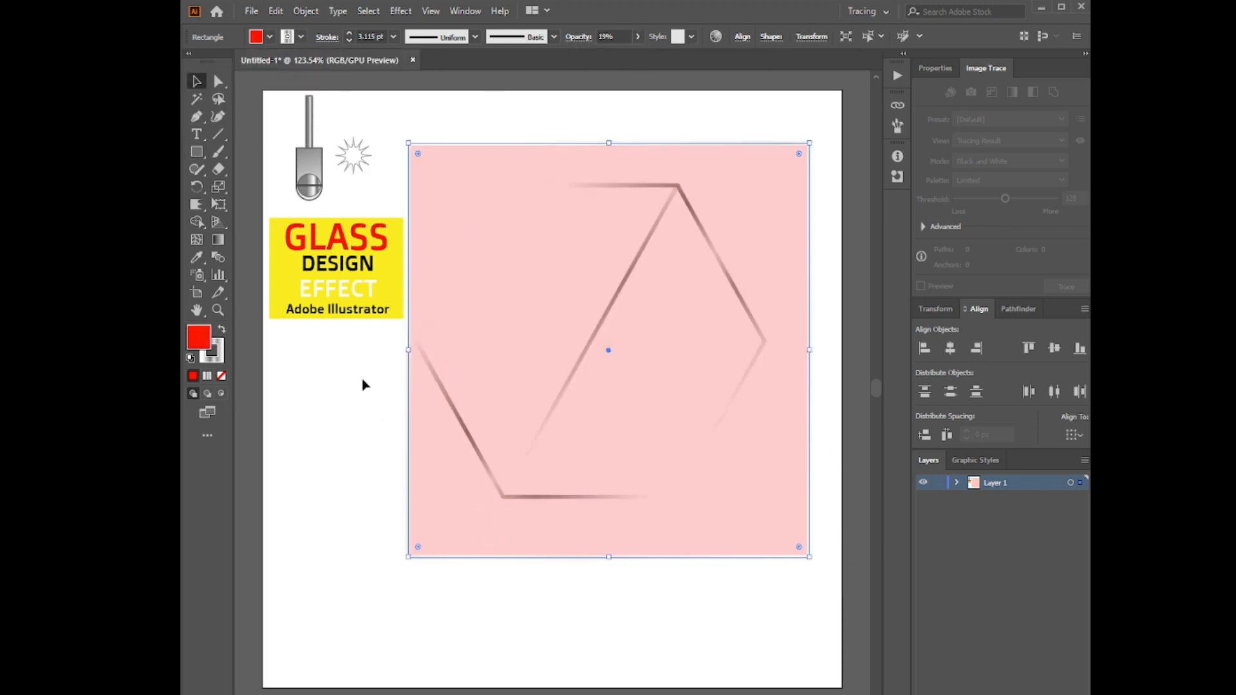
right_click(449, 197)
click(647, 519)
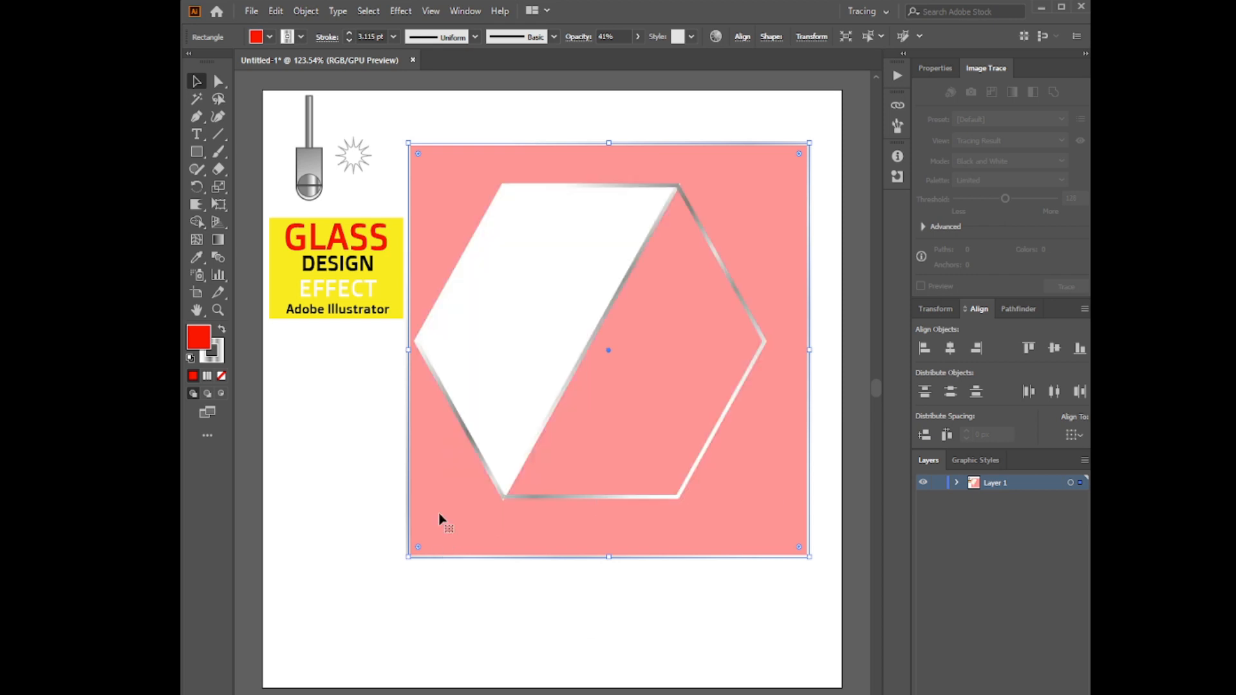
Reduce the opacity of the white left half of the hexagon to 39%
click(505, 423)
click(638, 36)
drag(636, 57, 605, 58)
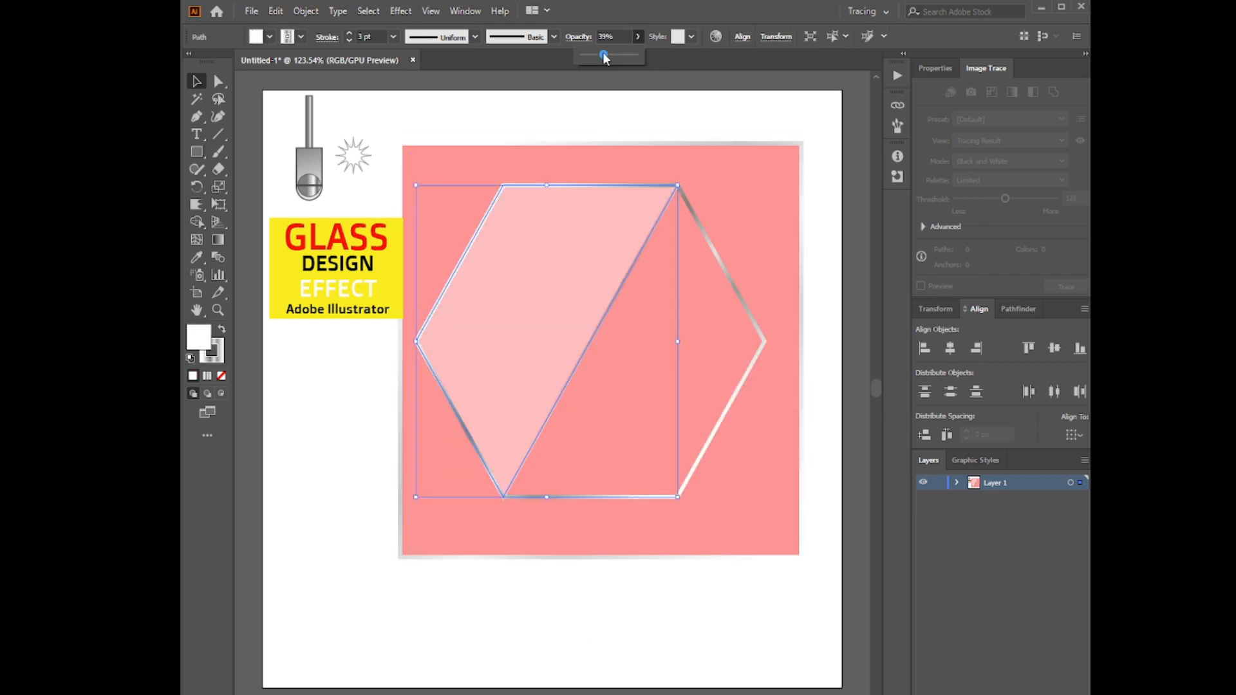
Apply a linear gradient to the half-hexagon's fill, setting its last stop to 10% opacity and the stop before it to 40%
double_click(218, 241)
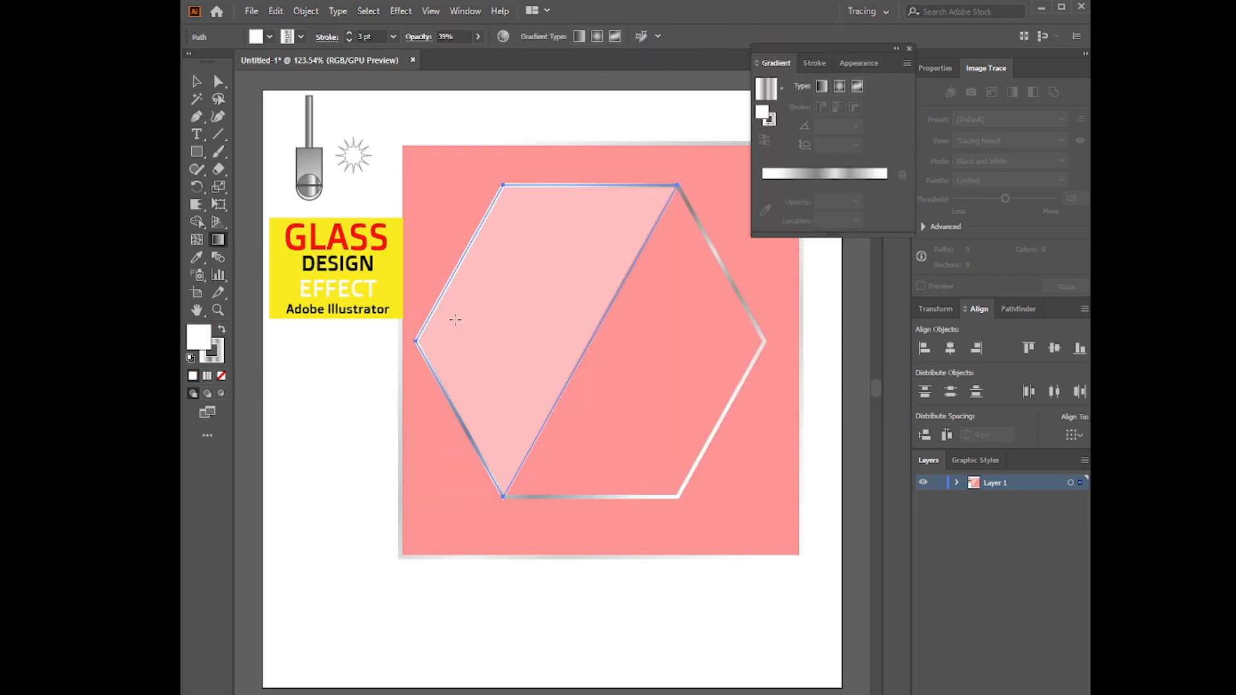
click(830, 179)
double_click(879, 183)
click(786, 212)
click(804, 243)
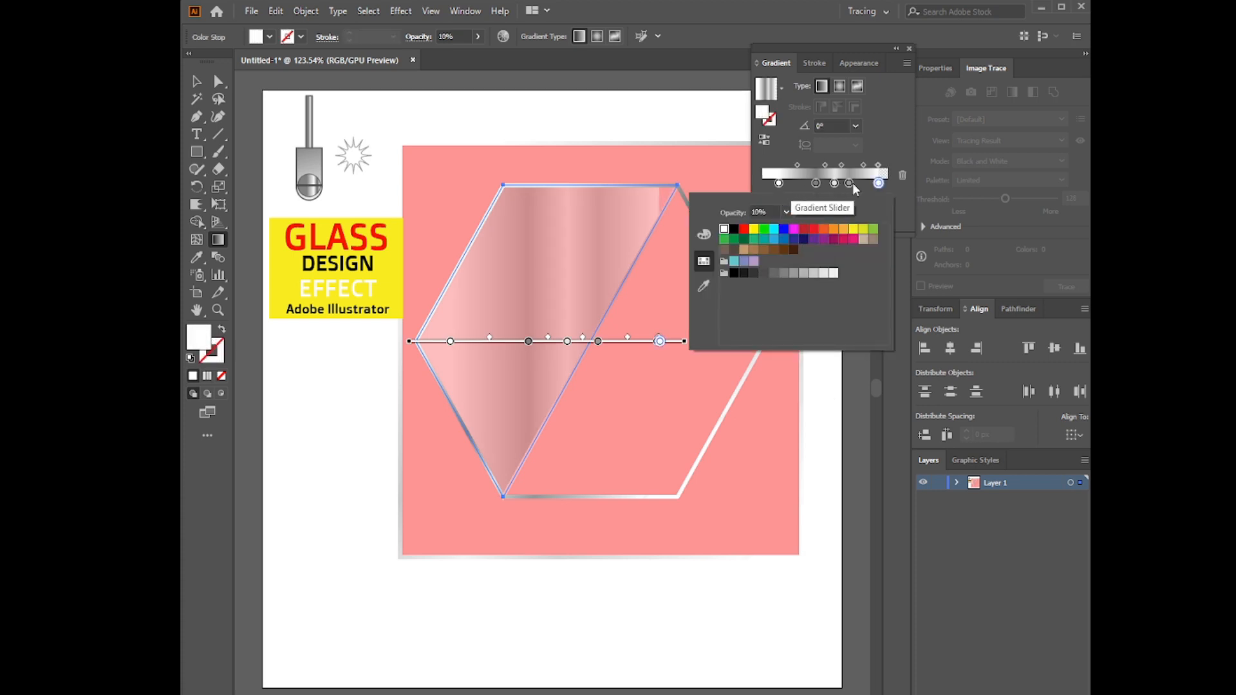
double_click(849, 183)
click(786, 212)
click(808, 292)
Set the fill gradient's middle stop to 60% opacity and the stop at 43.02% to white with 80% opacity
double_click(834, 182)
click(786, 212)
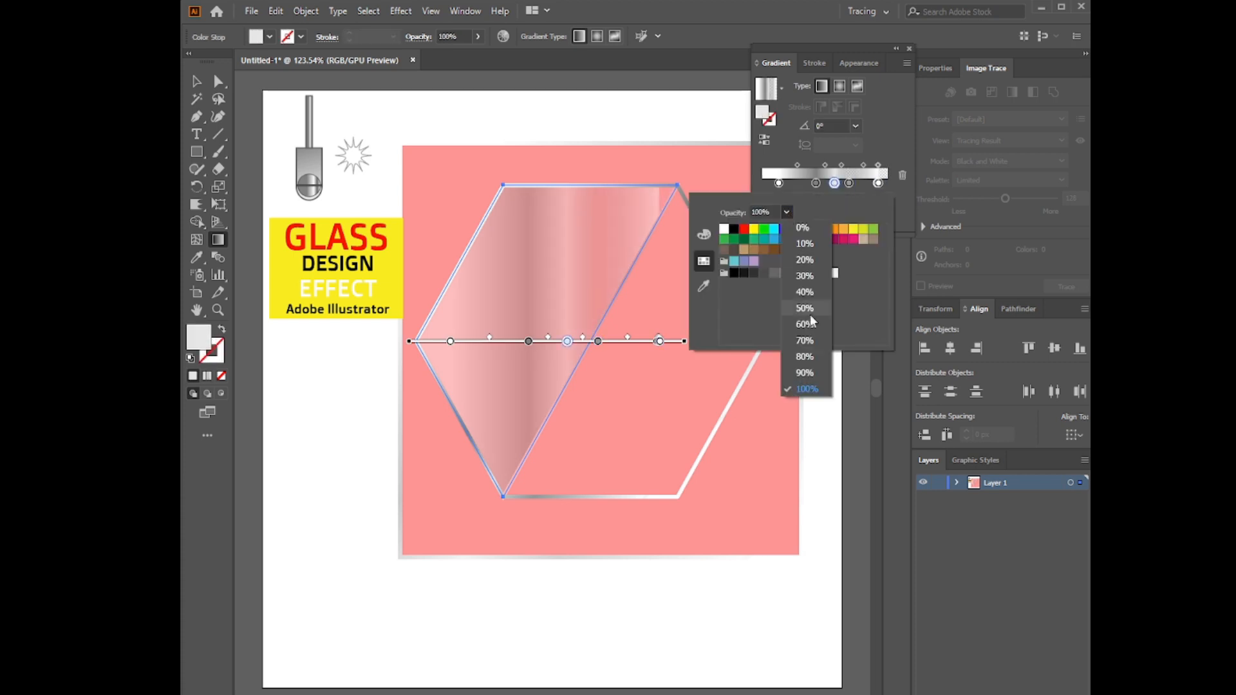
click(805, 324)
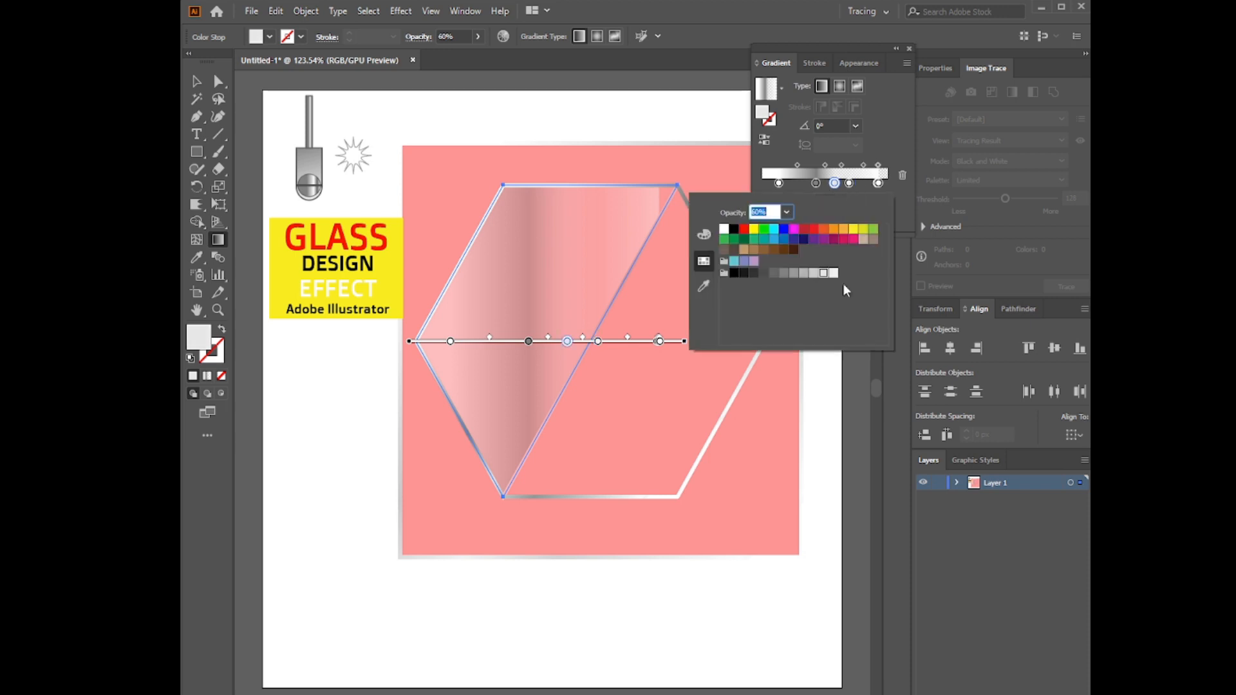
click(725, 230)
click(787, 212)
click(808, 356)
click(808, 188)
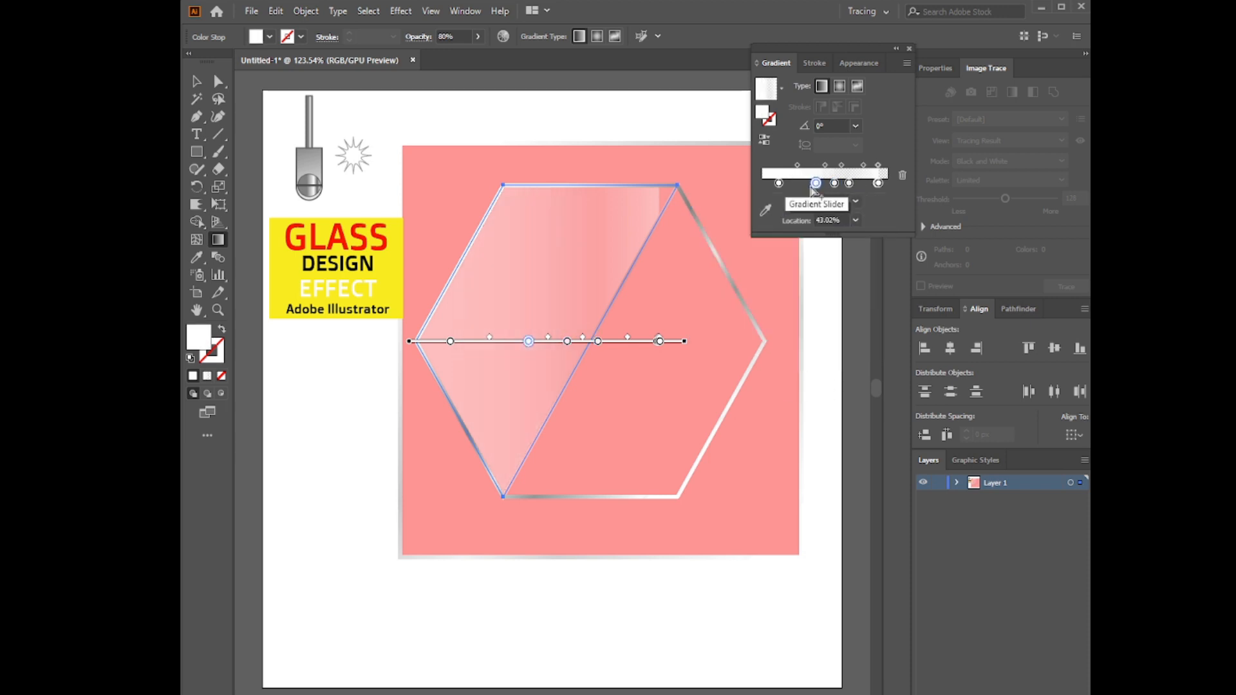
Angle the fill gradient diagonally across the half-hexagon and reposition its stops to shape the glass reflection
drag(878, 183, 862, 183)
drag(690, 340, 590, 474)
mouse_move(524, 425)
mouse_down()
mouse_move(555, 313)
mouse_move(532, 297)
mouse_move(576, 357)
mouse_move(524, 312)
mouse_move(541, 303)
mouse_up()
drag(457, 239, 475, 252)
drag(413, 204, 439, 225)
drag(579, 333, 539, 302)
drag(492, 266, 503, 274)
drag(440, 225, 488, 262)
drag(560, 317, 565, 321)
click(627, 370)
click(499, 271)
mouse_move(451, 266)
mouse_down()
mouse_move(546, 311)
mouse_move(485, 261)
mouse_up()
drag(412, 205, 408, 249)
Remove the stroke from the half-hexagon and close the floating colour and gradient panels
click(201, 85)
click(214, 355)
click(221, 376)
click(364, 408)
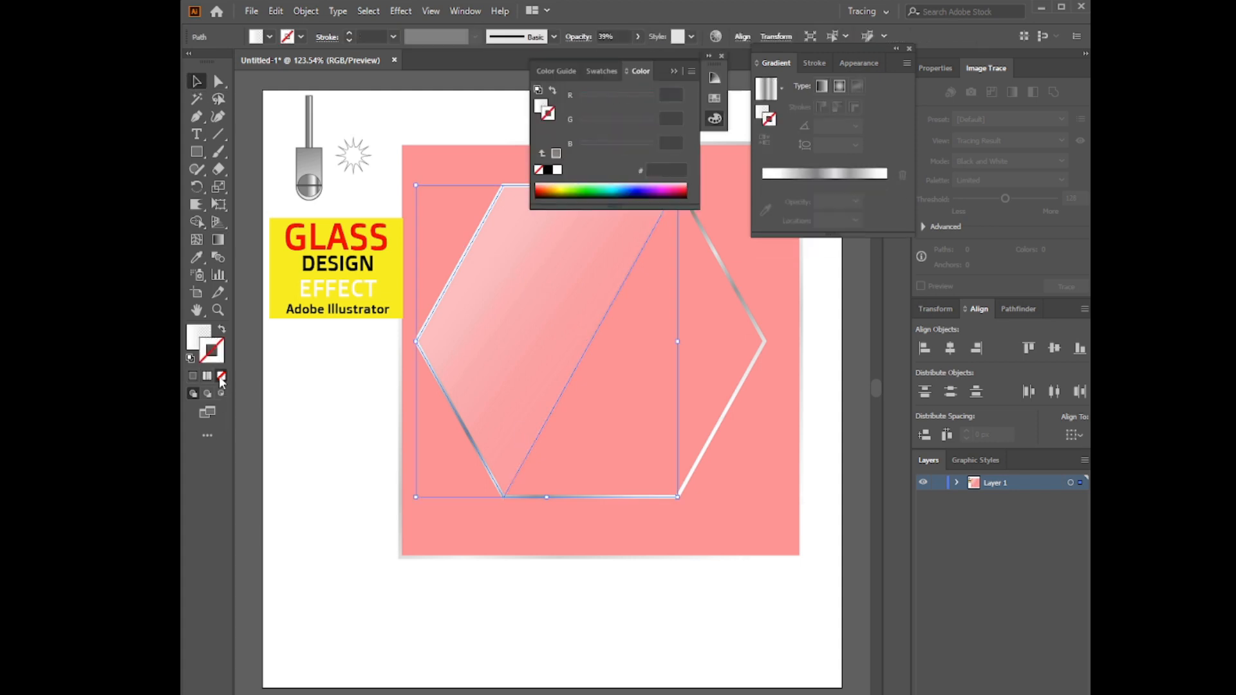
click(722, 62)
click(909, 49)
Move the red rectangle down and give the hexagon parts a Multiply drop shadow with 85% opacity, 9 px X offset and 6 px Y offset
drag(484, 544, 517, 672)
click(401, 11)
mouse_move(445, 175)
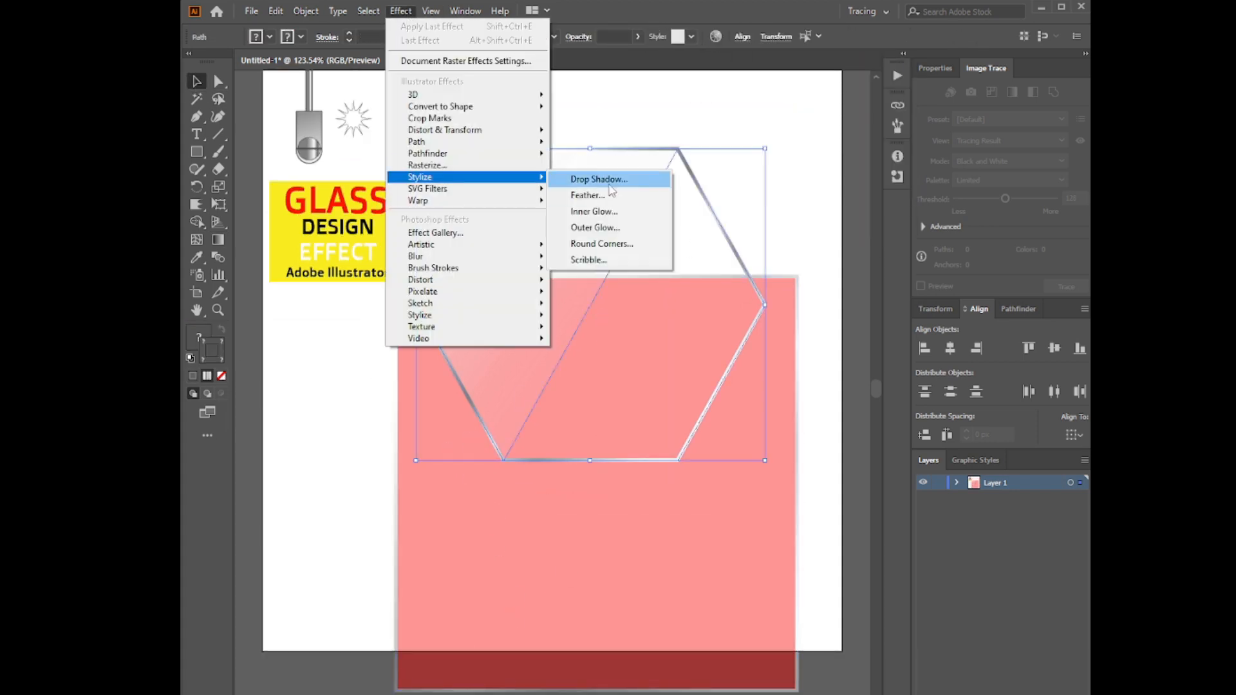
click(602, 176)
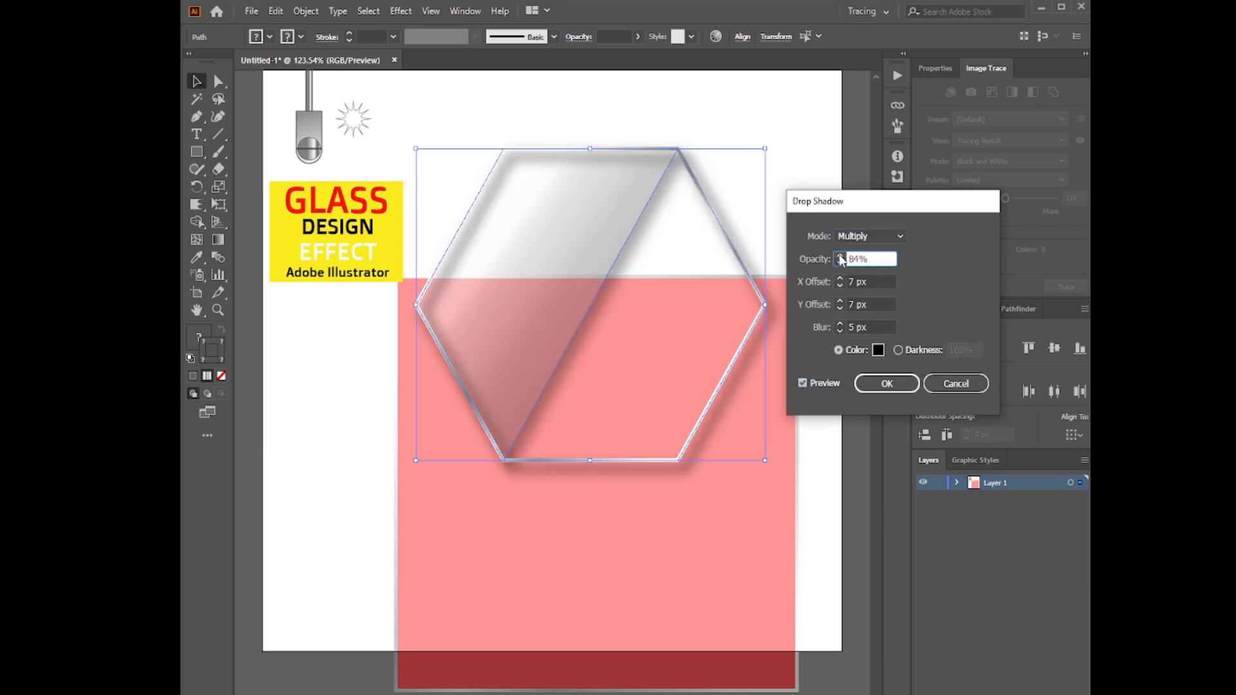
click(840, 279)
click(840, 279)
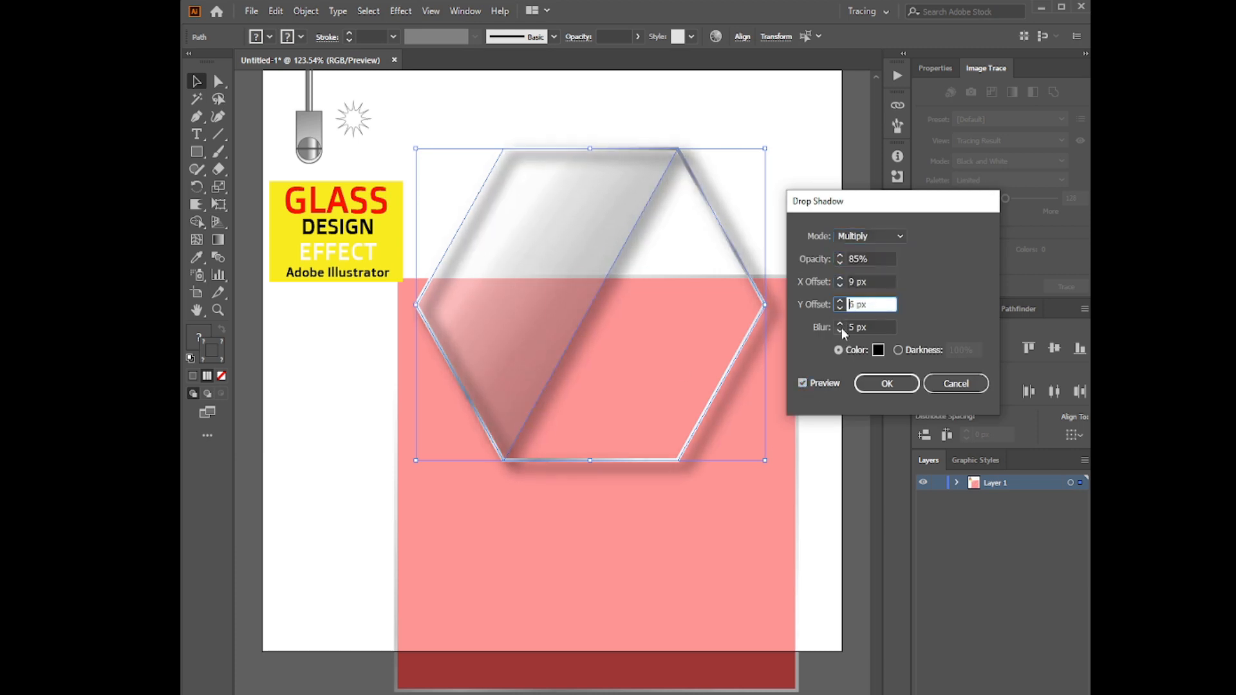
click(839, 331)
click(839, 331)
Move the red rectangle back up behind the hexagon and enlarge it toward the lower right
drag(748, 573, 746, 365)
drag(797, 485, 833, 539)
Apply a linear gradient to the half-hexagon's stroke and make its end stop white
click(562, 335)
key(g)
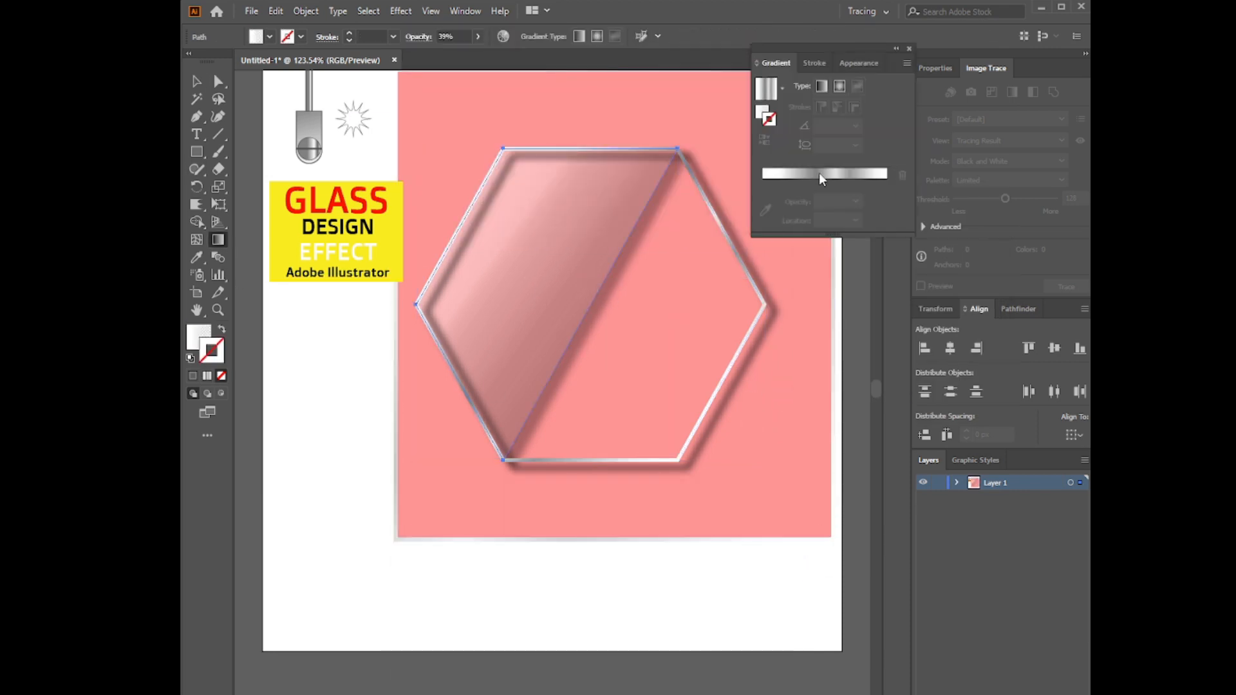
click(816, 183)
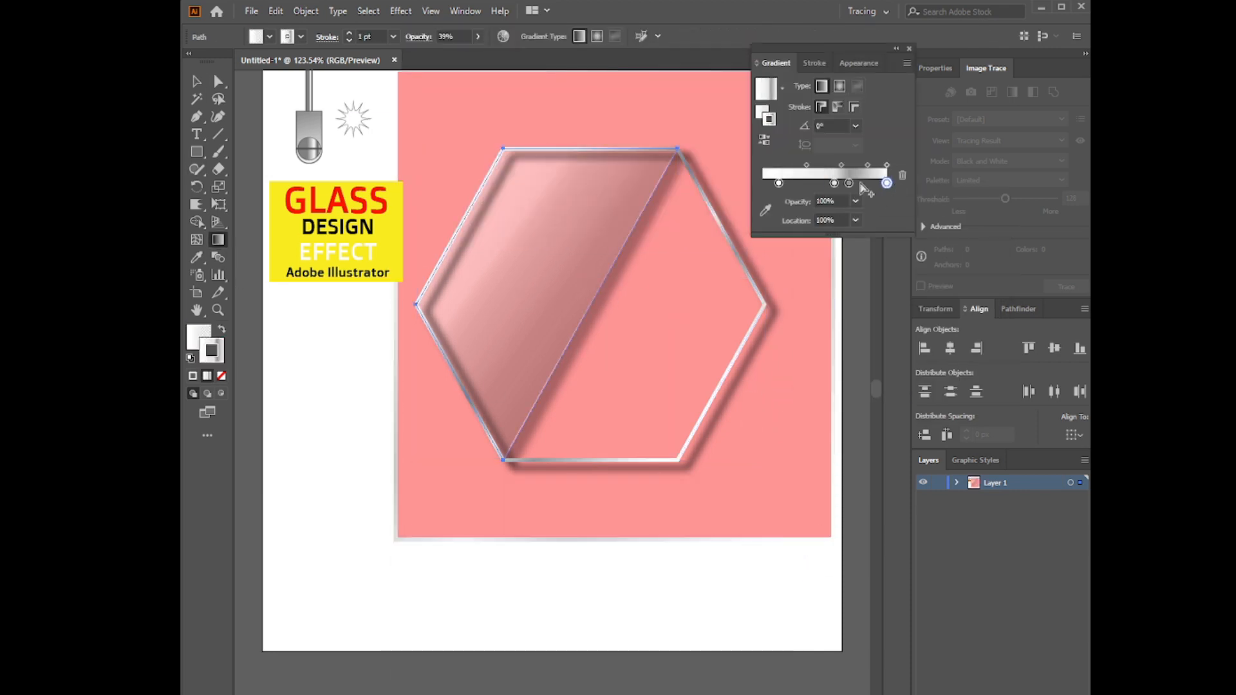
double_click(888, 184)
click(724, 229)
Reposition the stroke gradient's stops, setting the end stop to 20% opacity and the stop before it to 40%
click(866, 183)
double_click(887, 184)
drag(867, 183, 823, 185)
click(787, 212)
click(805, 259)
click(884, 184)
double_click(850, 184)
click(787, 212)
click(809, 291)
Add a stroke gradient stop at 20.39% with 80% opacity and set the middle stop to 60% opacity
click(790, 185)
double_click(823, 184)
click(787, 212)
click(808, 323)
double_click(788, 184)
click(786, 212)
click(808, 355)
click(283, 334)
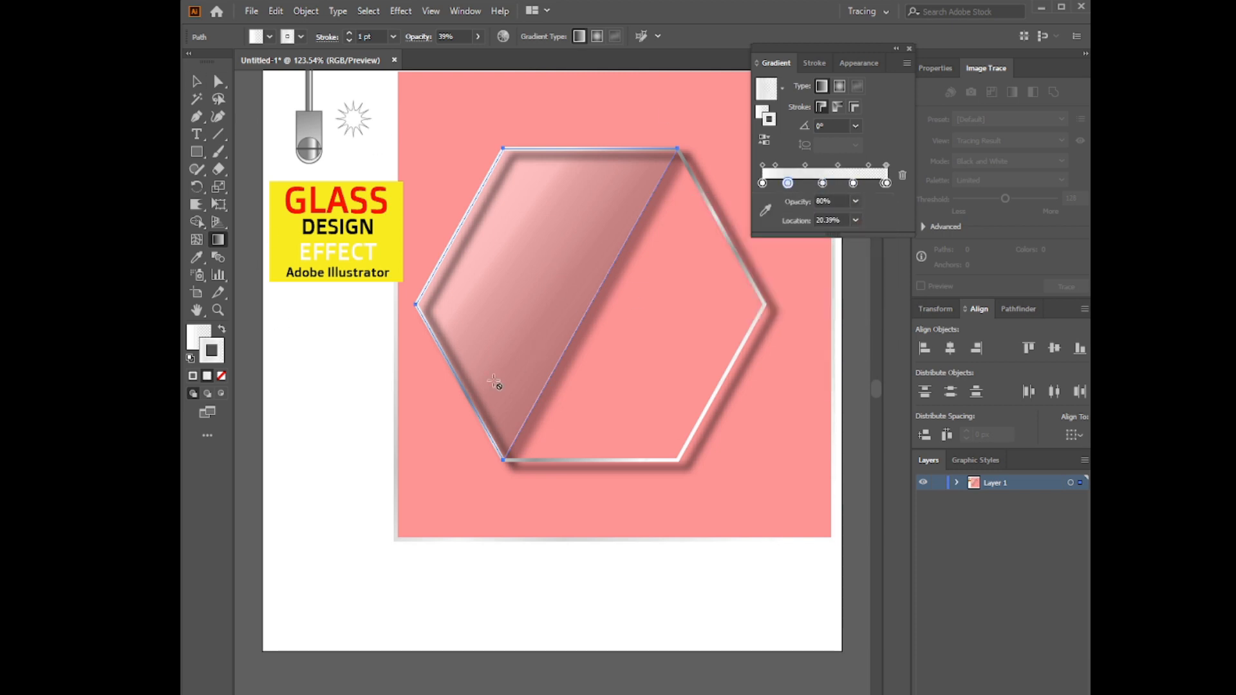
Try stroke gradient angles of -45° and -90° on the half-hexagon, settling on -60°
click(855, 126)
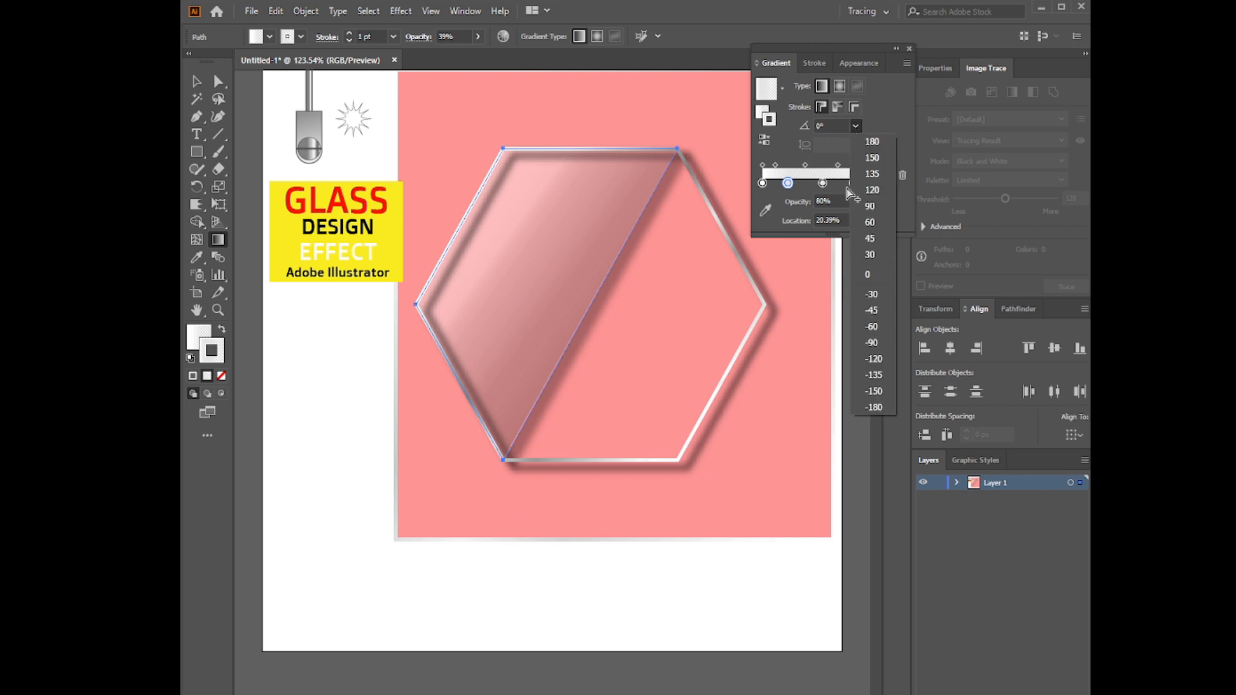
click(871, 310)
key(v)
click(539, 384)
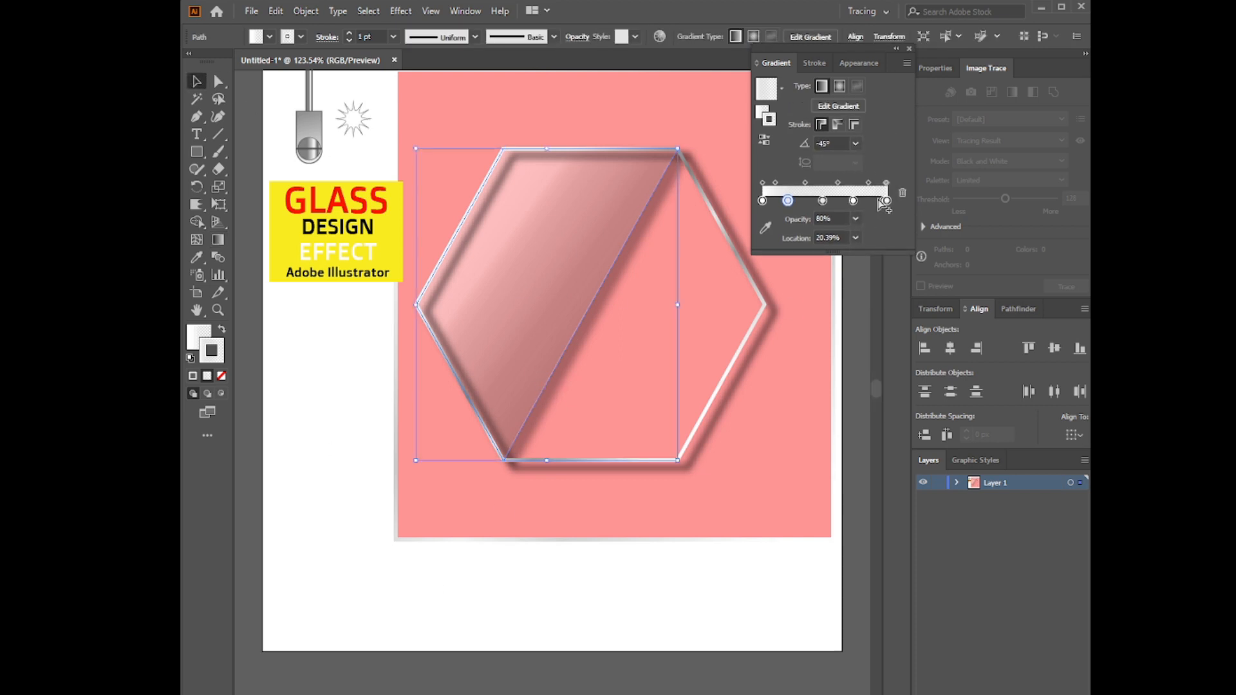
click(856, 143)
click(871, 361)
click(856, 143)
click(872, 344)
click(295, 451)
click(549, 375)
click(320, 432)
Delete the title's yellow background, and enlarge and centre the title text inside the hexagon
click(298, 314)
click(284, 226)
key(Delete)
drag(282, 182, 473, 597)
drag(407, 535, 623, 307)
Shift the hexagon parts slightly up and left, moving the red rectangle aside and back behind the artwork
drag(446, 454, 653, 517)
drag(564, 498, 500, 444)
drag(651, 412, 700, 574)
drag(560, 496, 500, 440)
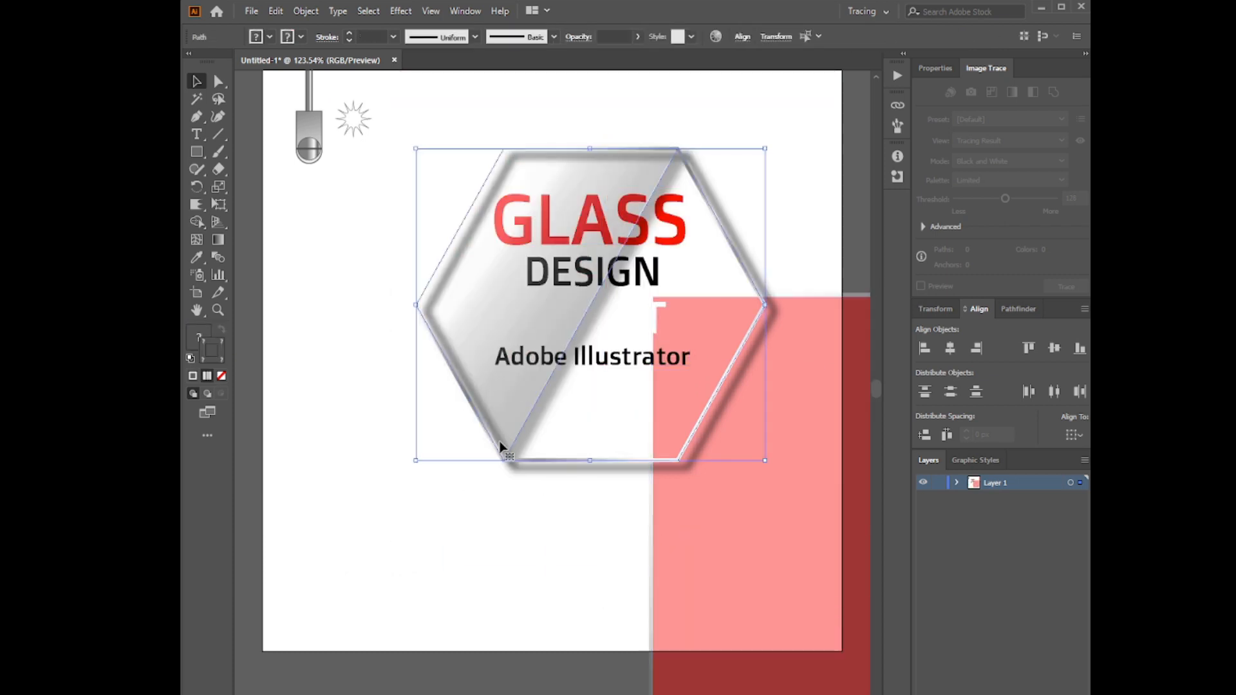
drag(560, 230, 555, 199)
drag(508, 406, 508, 398)
drag(745, 552, 456, 327)
Place copies of the metal fixture on the hexagon's two upper corners and bring them to the front
drag(311, 142, 664, 132)
right_click(522, 99)
click(726, 281)
drag(514, 129, 514, 123)
drag(656, 118, 657, 121)
shift+click(516, 123)
key(ctrl+shift+a)
drag(520, 121, 523, 121)
click(288, 256)
Place the starburst on the hexagon's left corner with a white fill
drag(352, 118, 412, 264)
click(270, 37)
click(417, 167)
Delete the spare metal fixture left near the artboard's upper-left corner
click(316, 141)
key(Delete)
click(401, 145)
key(ctrl+shift+a)
Bring the starburst at the hexagon's upper-left corner to the front and copy a starburst onto the left fixture's disc
right_click(489, 127)
mouse_move(551, 374)
click(676, 372)
click(312, 291)
drag(412, 264, 521, 139)
key(ctrl+shift+a)
click(292, 276)
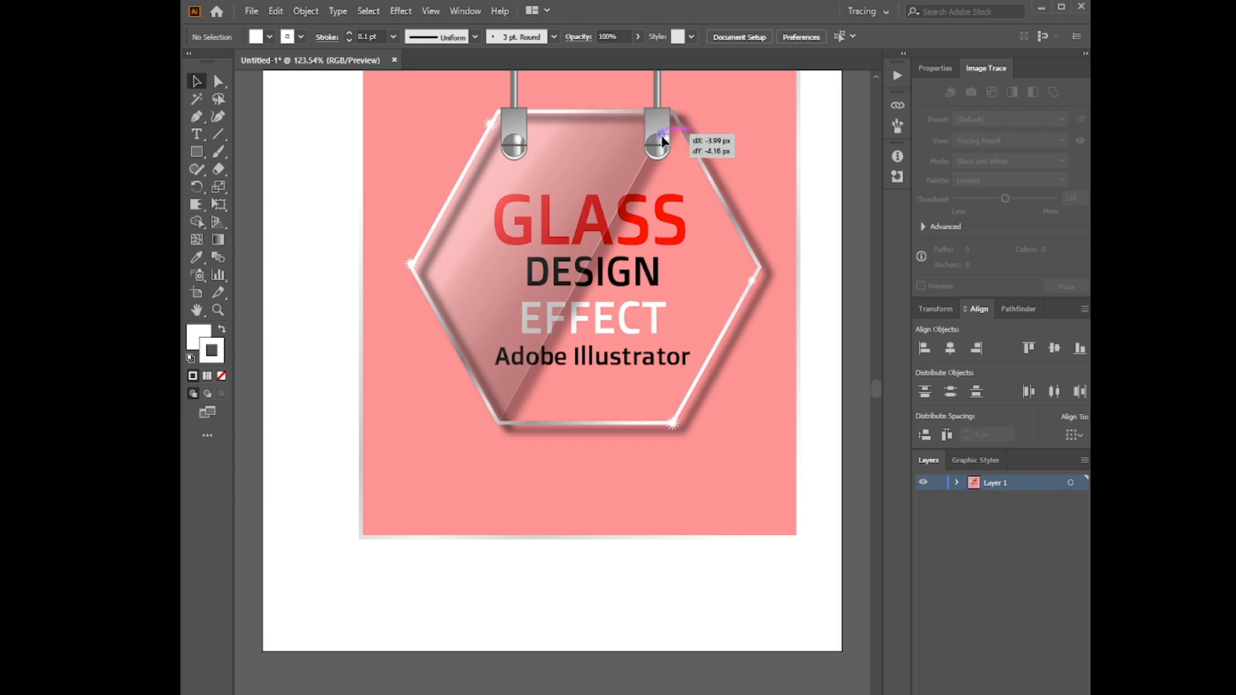
Enlarge the pink background rectangle so it covers more of the artboard around the sign
click(702, 499)
drag(797, 536, 833, 575)
click(197, 311)
drag(293, 447, 300, 444)
click(197, 79)
drag(335, 300, 346, 331)
Move the pink background rectangle down to below the hexagon sign and select the sign's parts
key(h)
drag(385, 130, 367, 559)
click(458, 220)
click(419, 107)
drag(423, 102, 761, 399)
right_click(670, 336)
click(705, 448)
mouse_move(405, 515)
mouse_down()
mouse_move(409, 165)
mouse_move(412, 535)
mouse_up()
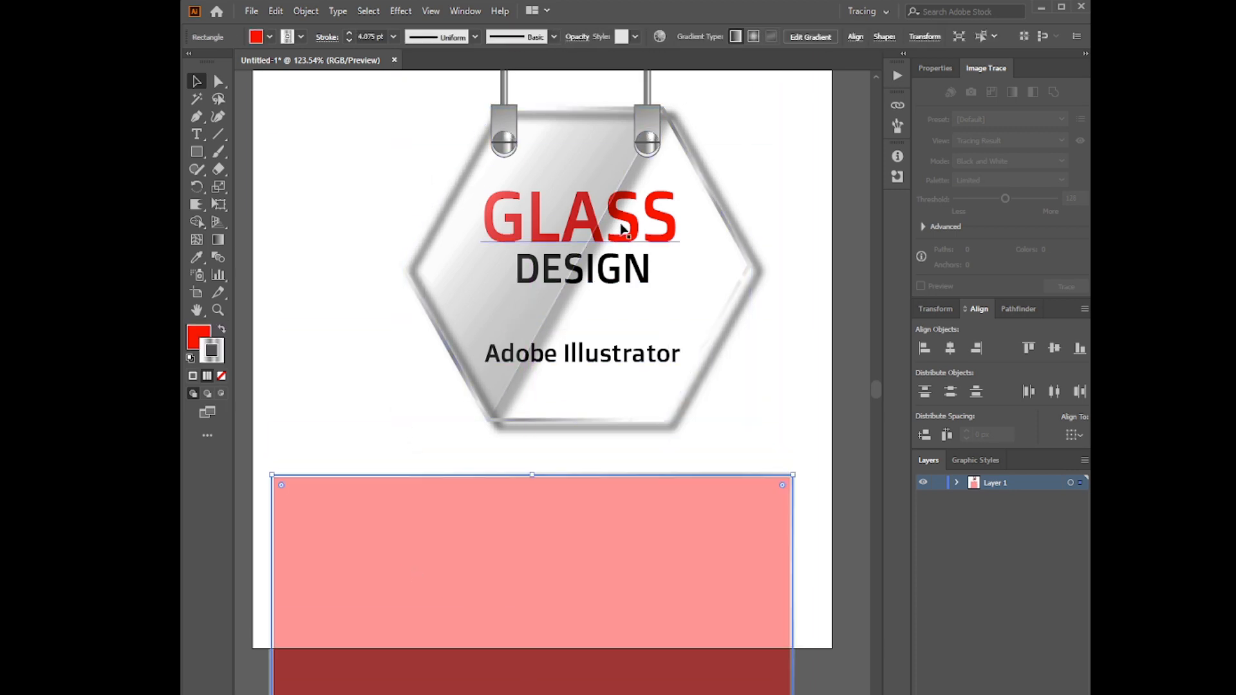
Move the pink background farther down and adjust the left metal fixture at the hexagon's upper-left corner
drag(619, 225, 607, 225)
drag(587, 564, 594, 640)
drag(497, 117, 504, 121)
click(314, 345)
click(442, 188)
right_click(467, 237)
click(533, 359)
click(503, 128)
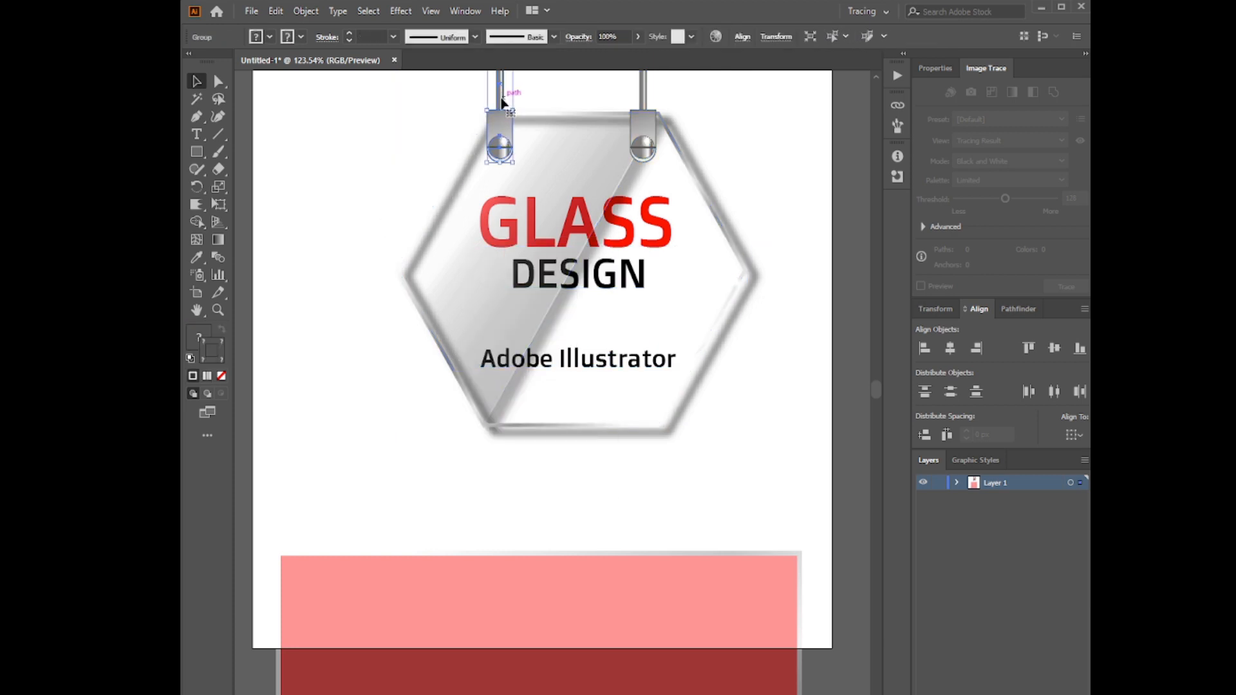
Move the pink background rectangle back up behind the hexagon sign
click(559, 94)
drag(506, 115, 508, 123)
drag(455, 662, 247, 217)
key(ctrl+z)
drag(459, 605, 379, 263)
drag(485, 524, 340, 401)
drag(340, 400, 340, 436)
Fine-tune the left fixture's placement and widen the pink background to leave matching side margins on the artboard
drag(501, 114, 513, 114)
drag(400, 174, 324, 153)
drag(514, 125, 505, 120)
drag(293, 370, 574, 337)
drag(669, 563, 683, 562)
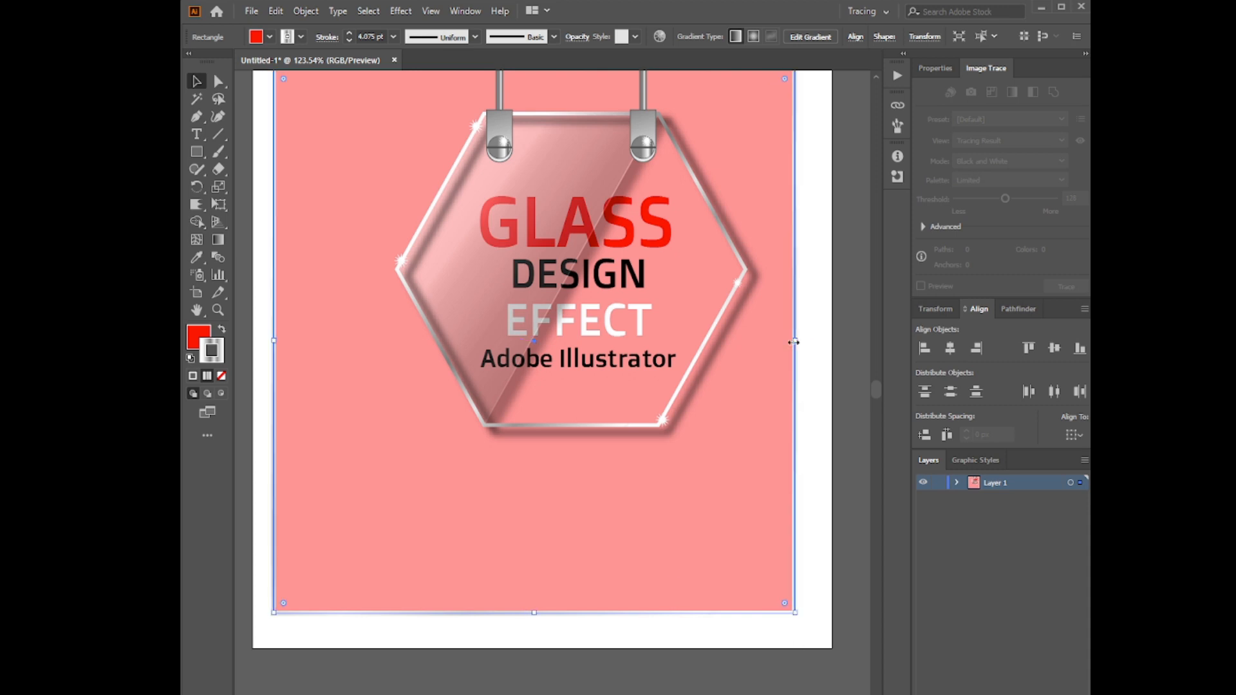
drag(794, 342, 805, 341)
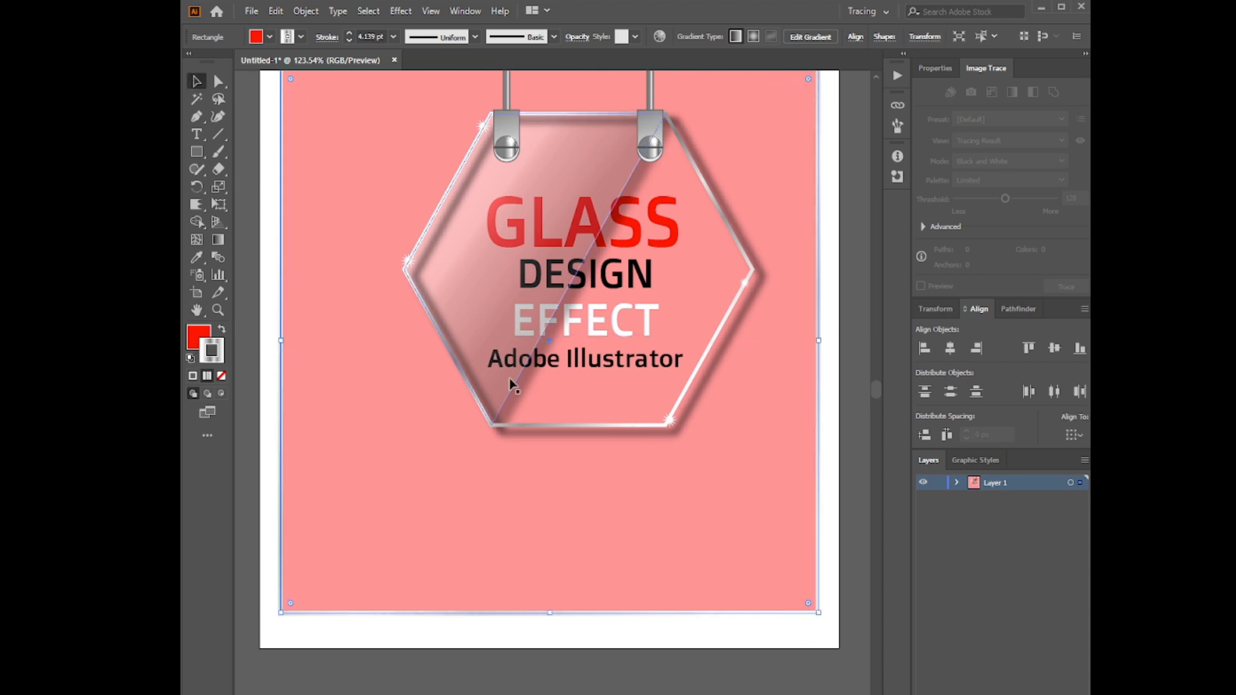